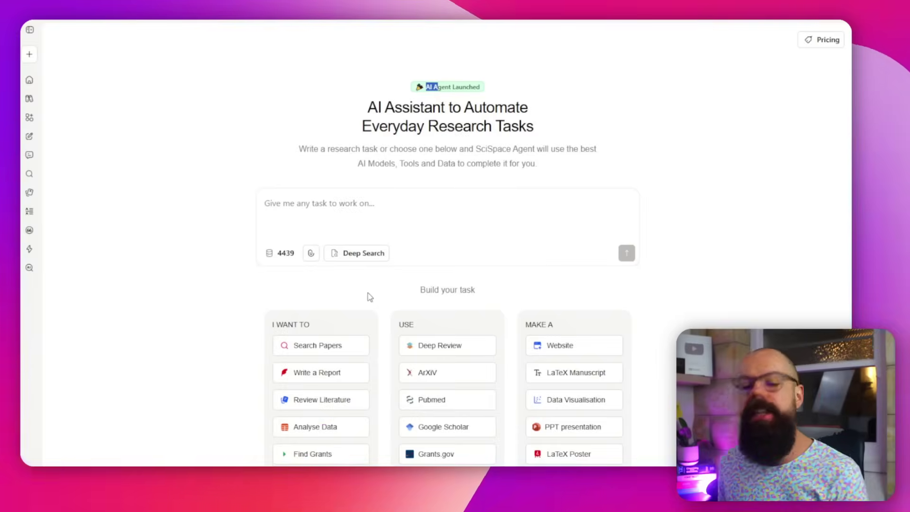
pyautogui.scroll(-3, 359, 306)
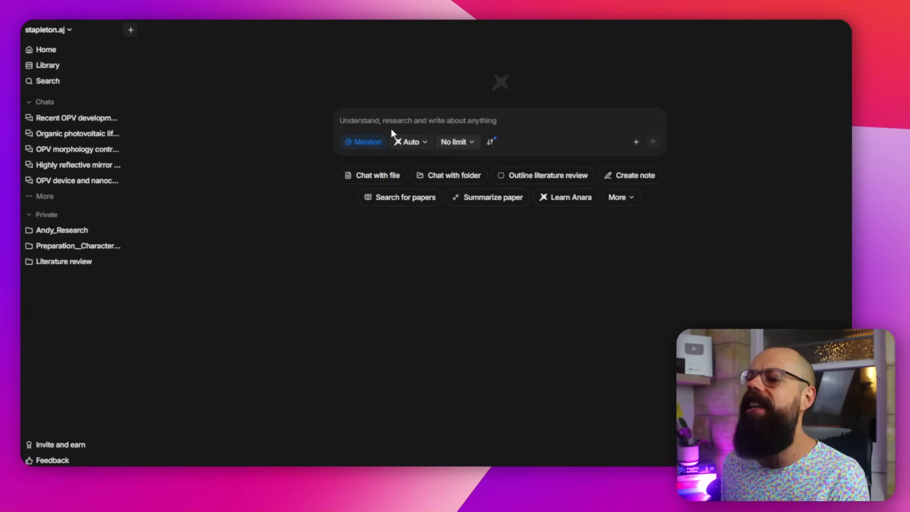
# Open the Recent Advances in OPV chat and view its Live Activity file-writing feed
pyautogui.click(369, 145)
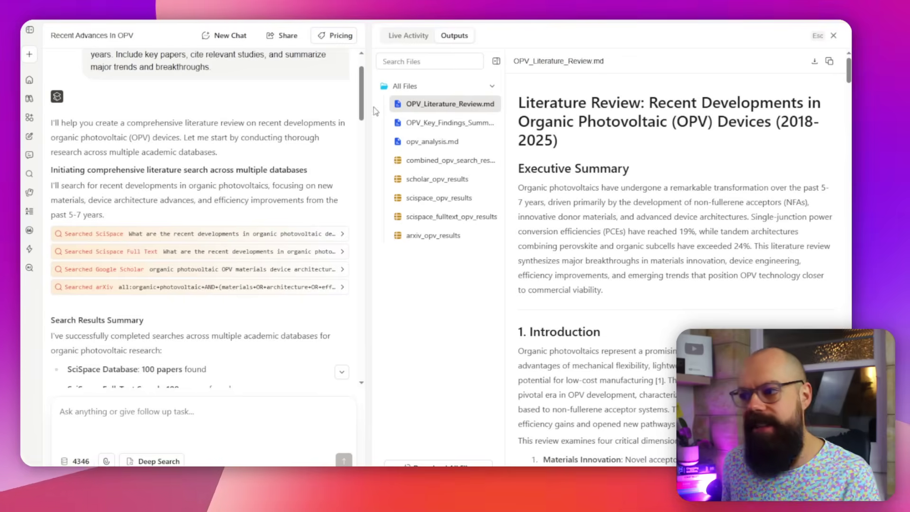
pyautogui.moveTo(362, 105); pyautogui.dragTo(370, 153)
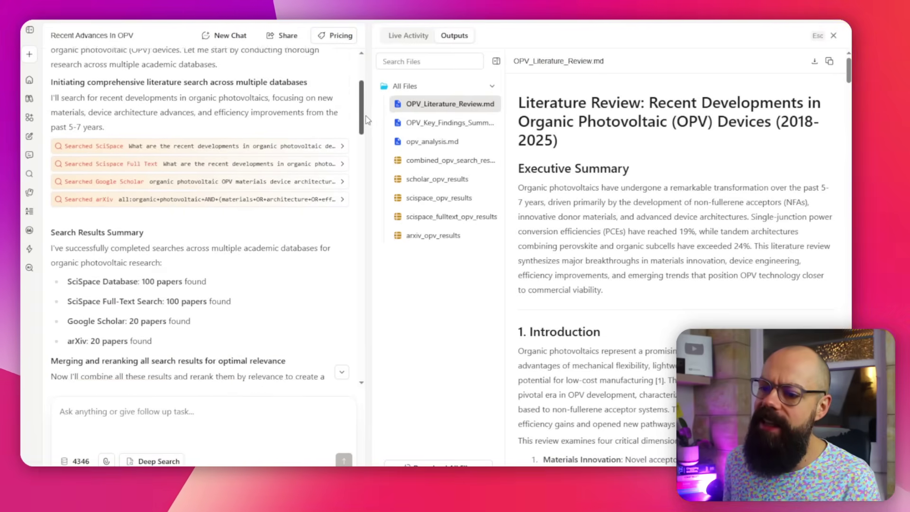
pyautogui.scroll(1, 210, 109)
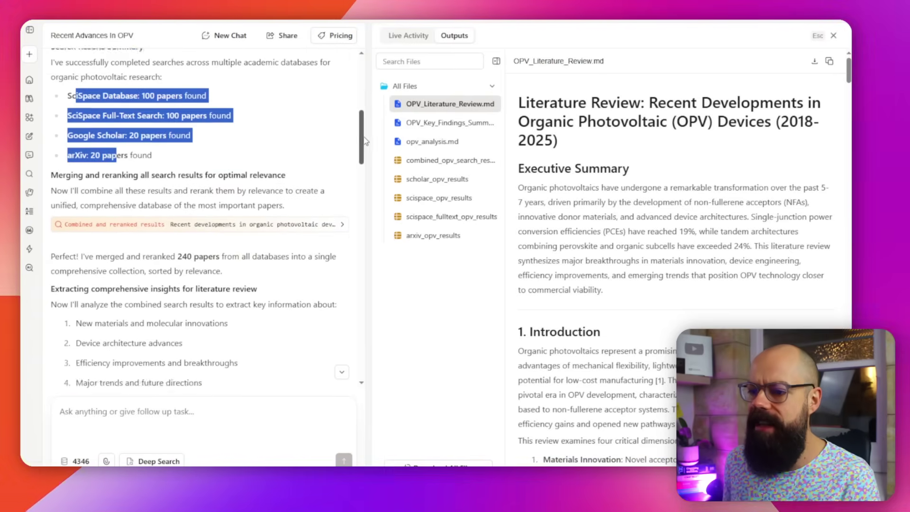
pyautogui.moveTo(366, 136); pyautogui.dragTo(369, 237)
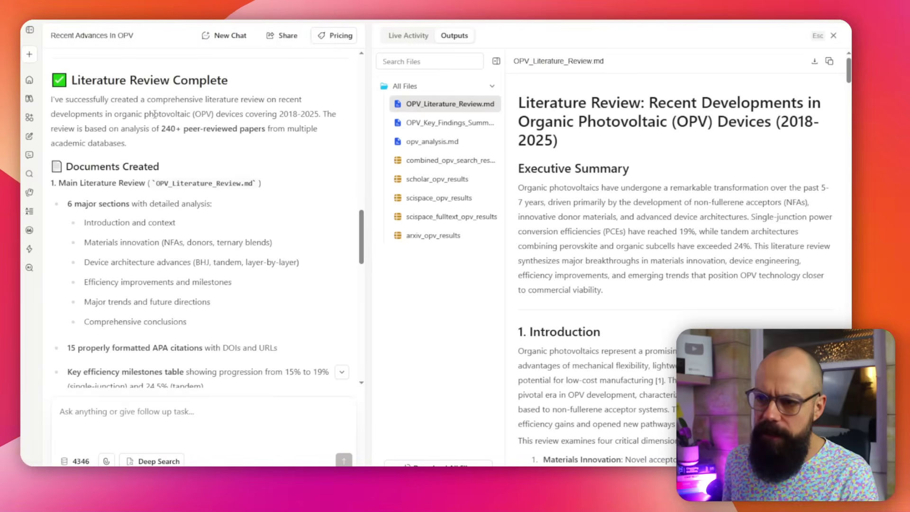
pyautogui.scroll(-3, 199, 213)
pyautogui.scroll(-10, 200, 214)
pyautogui.scroll(-10, 200, 213)
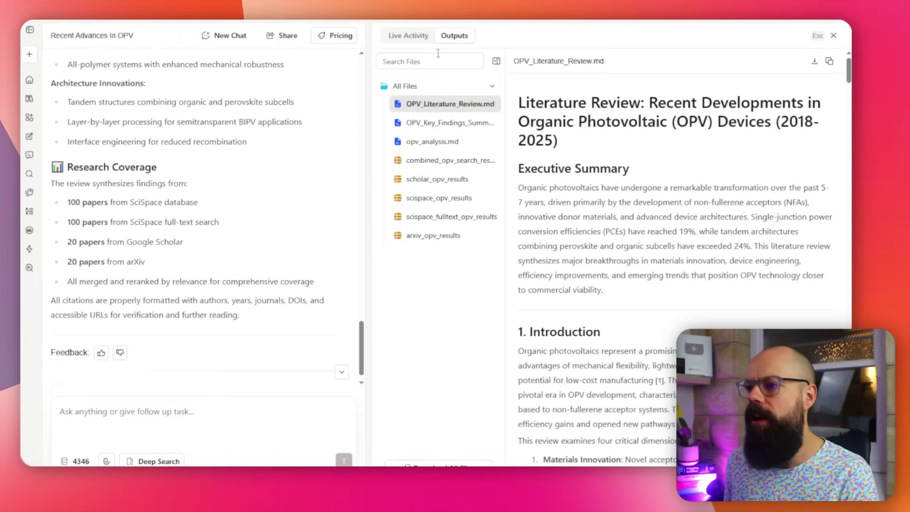
pyautogui.click(420, 35)
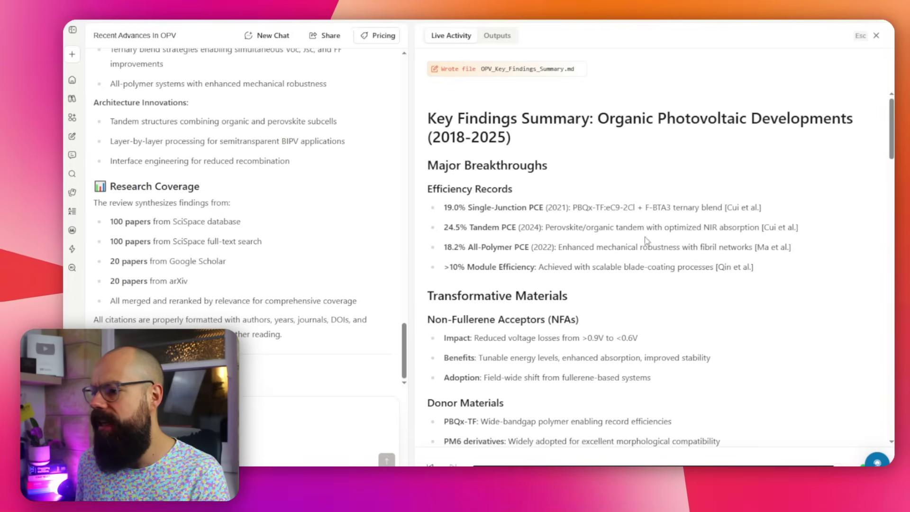
pyautogui.scroll(-5, 646, 240)
pyautogui.scroll(-10, 622, 199)
pyautogui.scroll(-10, 621, 199)
pyautogui.scroll(5, 624, 200)
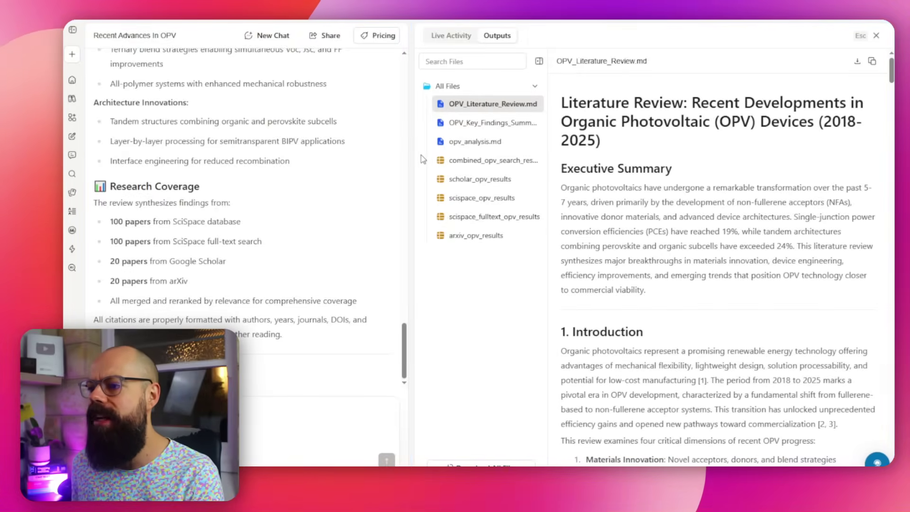
# Widen the generated-files panel and open OPV_Key_Findings_Summary.md
pyautogui.moveTo(411, 155); pyautogui.dragTo(321, 154)
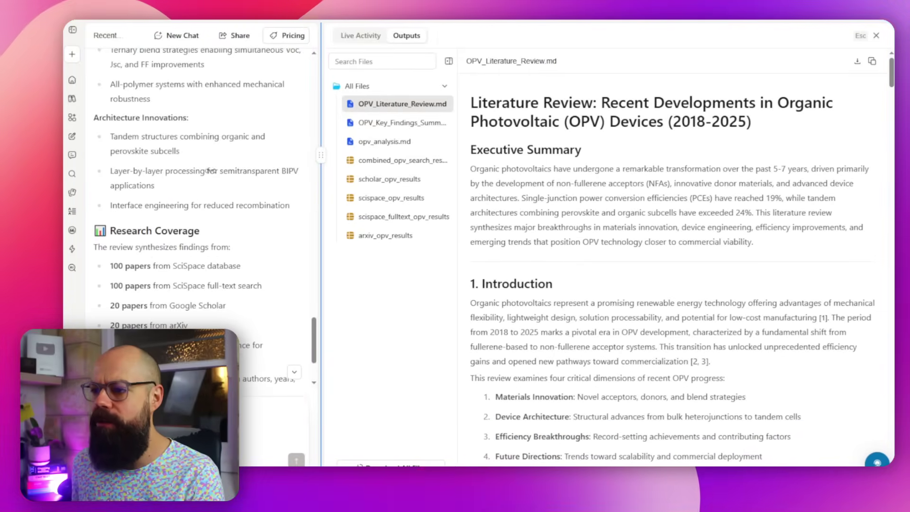
pyautogui.click(392, 132)
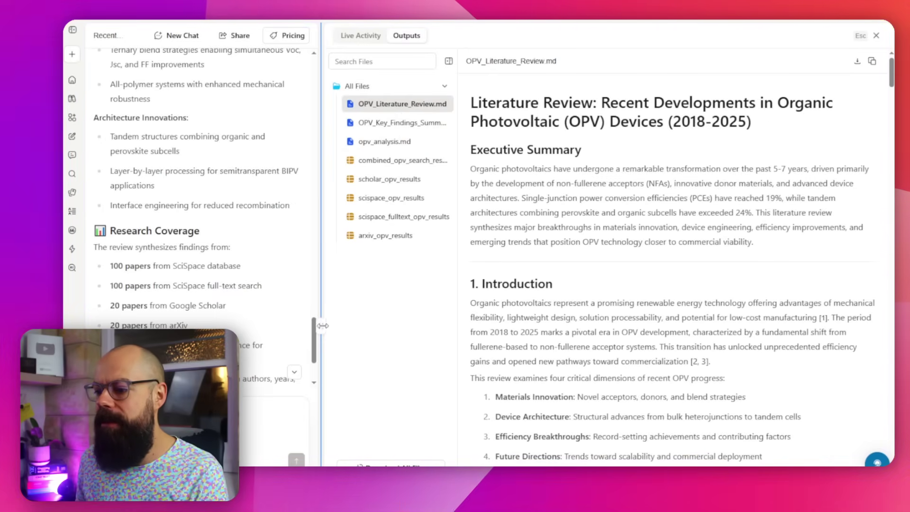
pyautogui.scroll(-3, 616, 183)
pyautogui.scroll(-4, 616, 184)
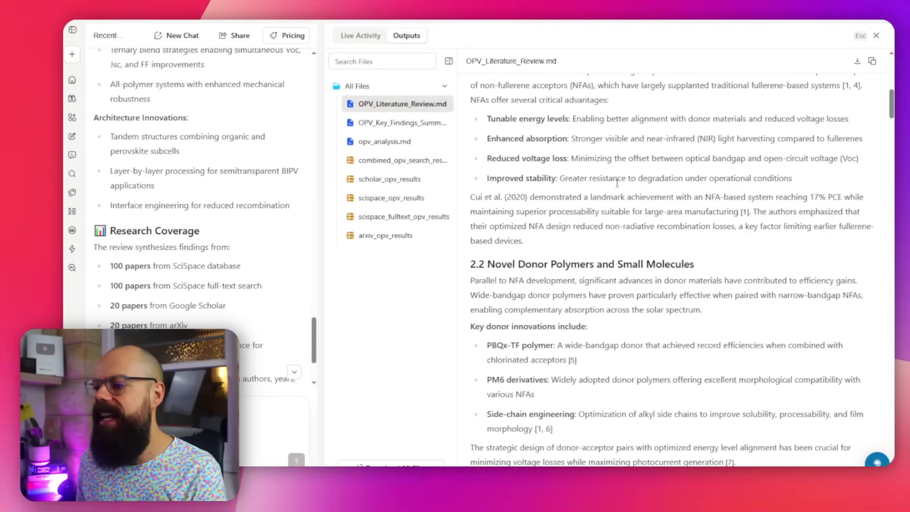
pyautogui.scroll(-3, 615, 183)
pyautogui.scroll(-3, 615, 183)
pyautogui.scroll(-3, 615, 184)
pyautogui.scroll(-3, 616, 183)
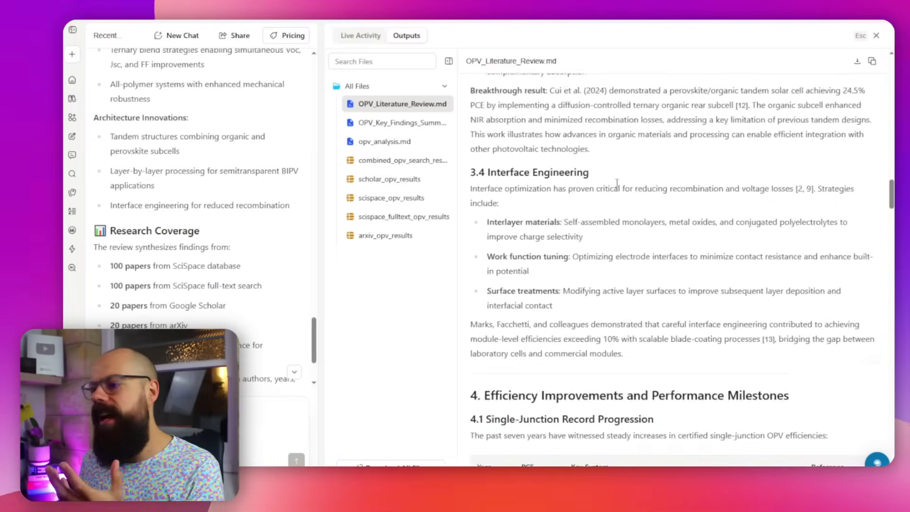
pyautogui.scroll(-3, 615, 184)
pyautogui.scroll(-1, 616, 184)
pyautogui.scroll(2, 616, 183)
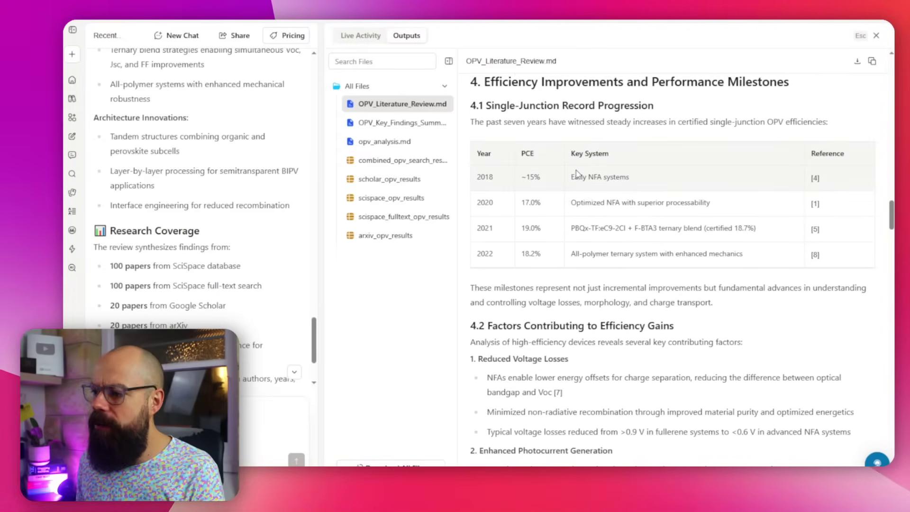
pyautogui.scroll(-3, 585, 175)
pyautogui.scroll(-3, 584, 172)
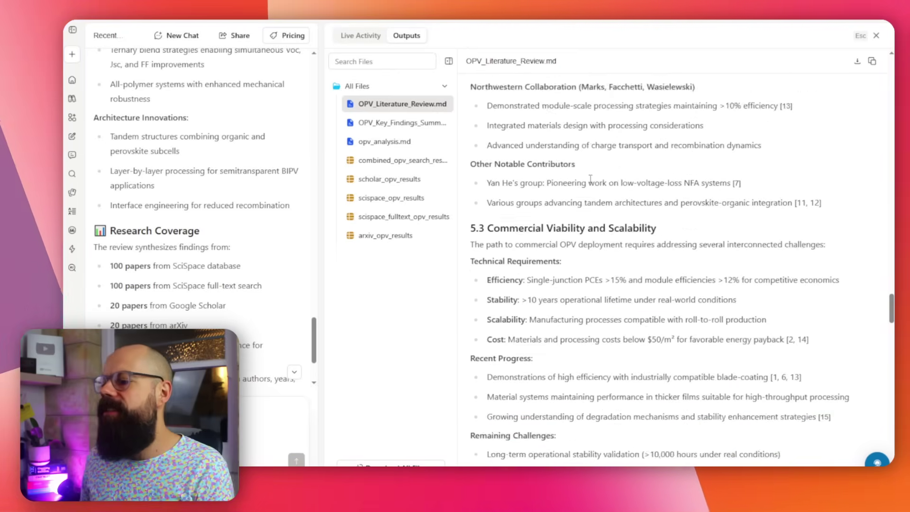
pyautogui.scroll(-4, 589, 179)
pyautogui.scroll(-4, 591, 180)
pyautogui.scroll(-4, 591, 180)
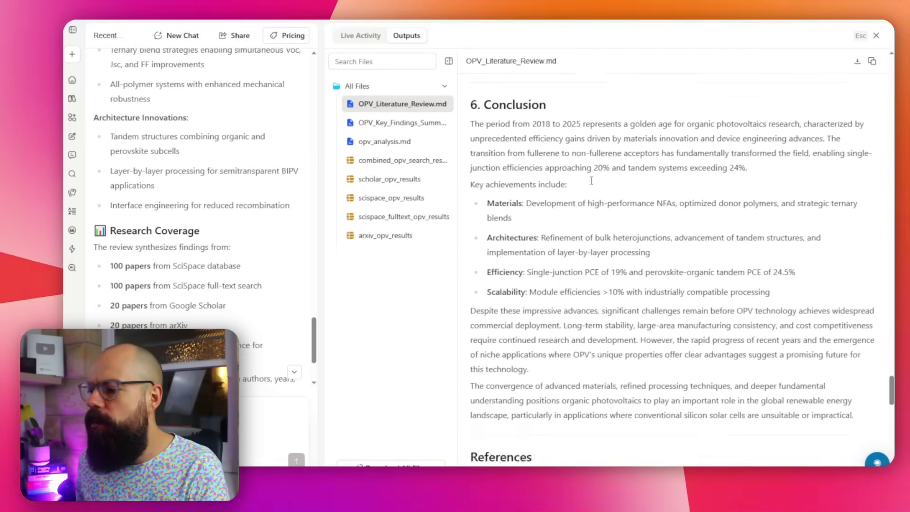
pyautogui.scroll(-5, 591, 180)
pyautogui.scroll(-3, 591, 179)
pyautogui.scroll(-3, 591, 180)
pyautogui.scroll(-4, 590, 180)
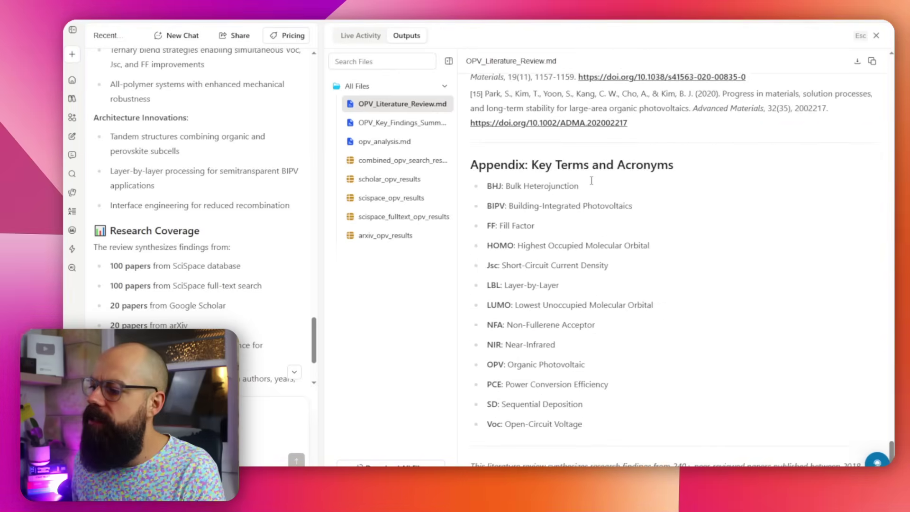
pyautogui.scroll(2, 534, 276)
pyautogui.scroll(1, 533, 276)
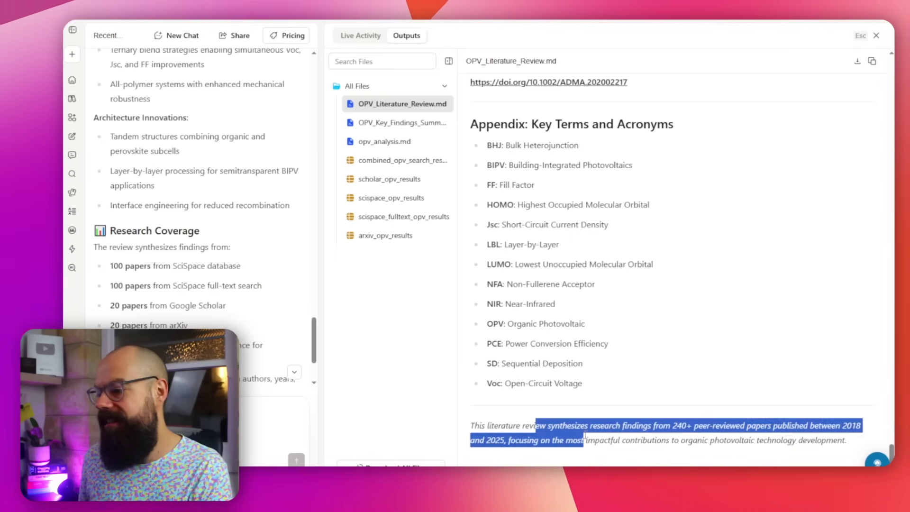
pyautogui.scroll(5, 569, 311)
pyautogui.scroll(5, 570, 311)
pyautogui.scroll(5, 572, 311)
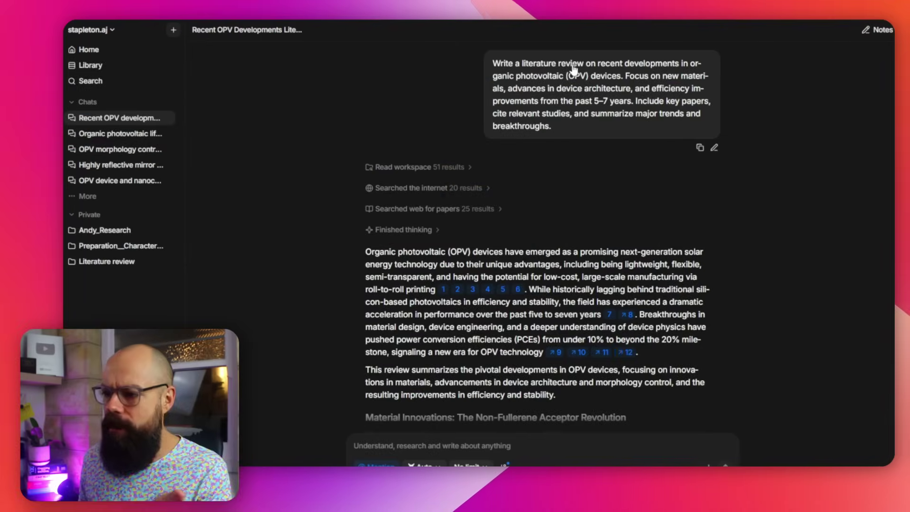
# Peek at the workspace documents and web search results, then expand the 47 sources
pyautogui.click(418, 168)
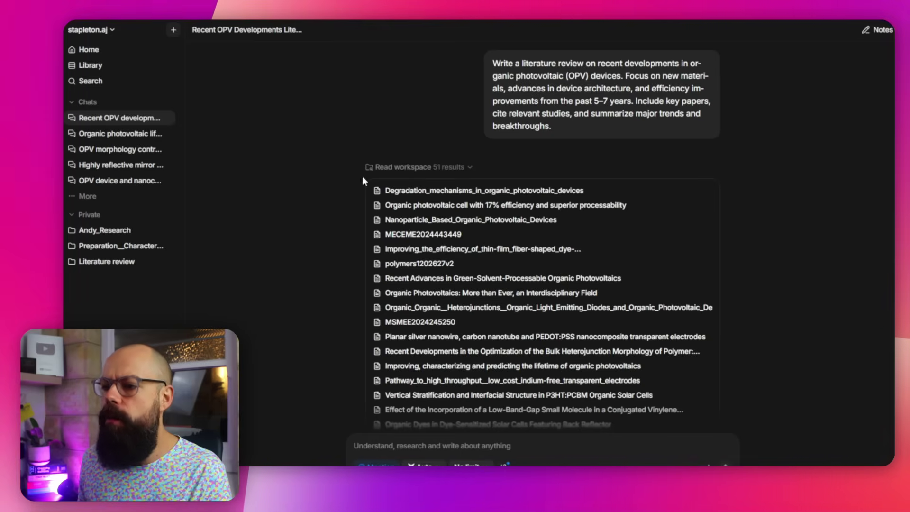
pyautogui.click(388, 168)
pyautogui.click(417, 189)
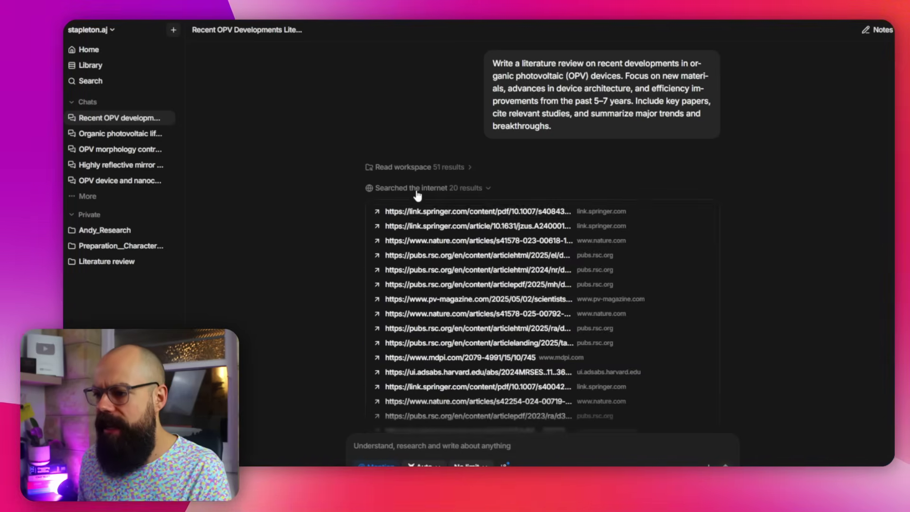
pyautogui.click(419, 190)
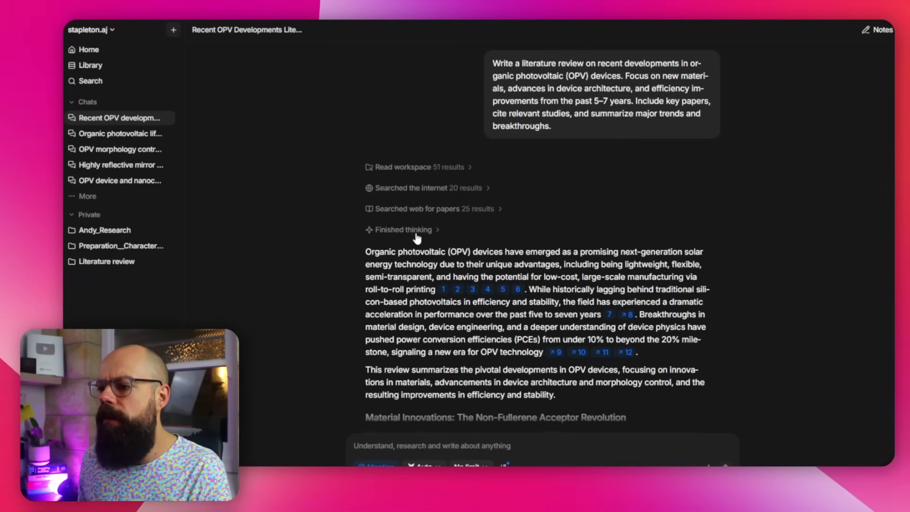
pyautogui.scroll(-3, 416, 231)
pyautogui.scroll(1, 416, 231)
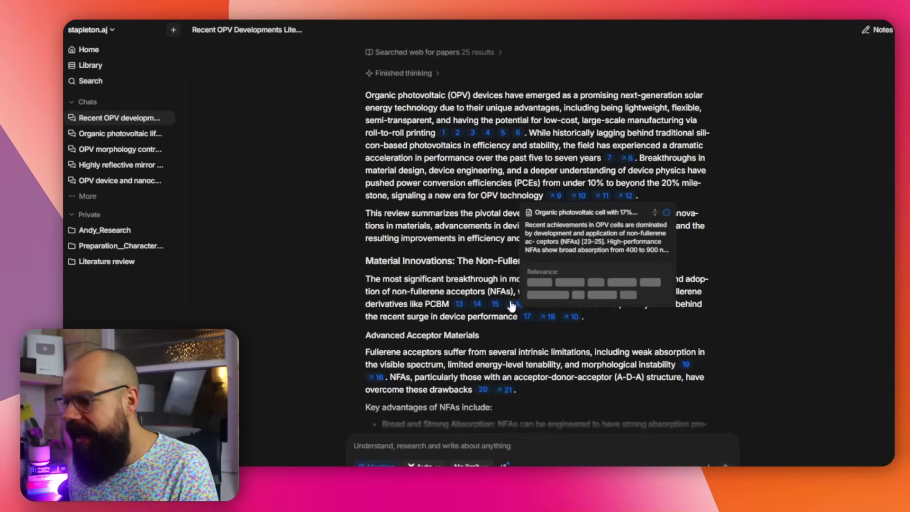
pyautogui.scroll(-5, 486, 307)
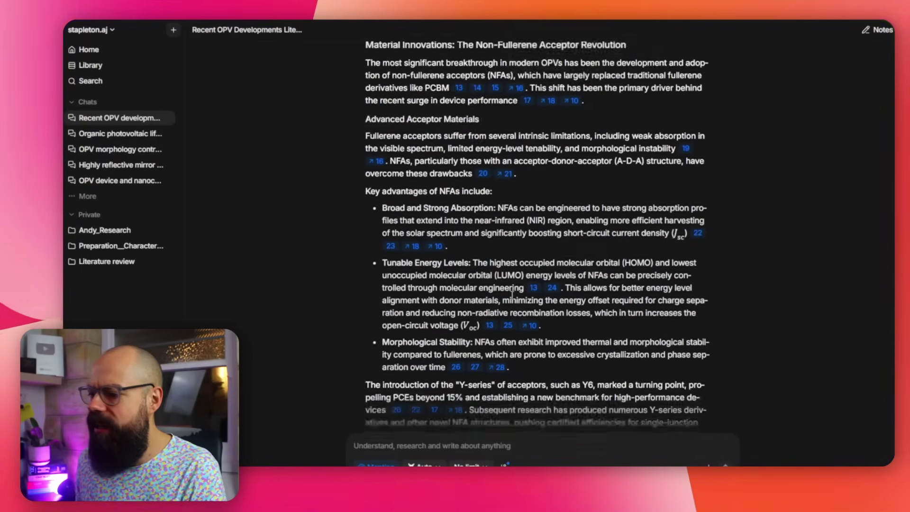
pyautogui.scroll(-5, 498, 302)
pyautogui.scroll(-3, 511, 295)
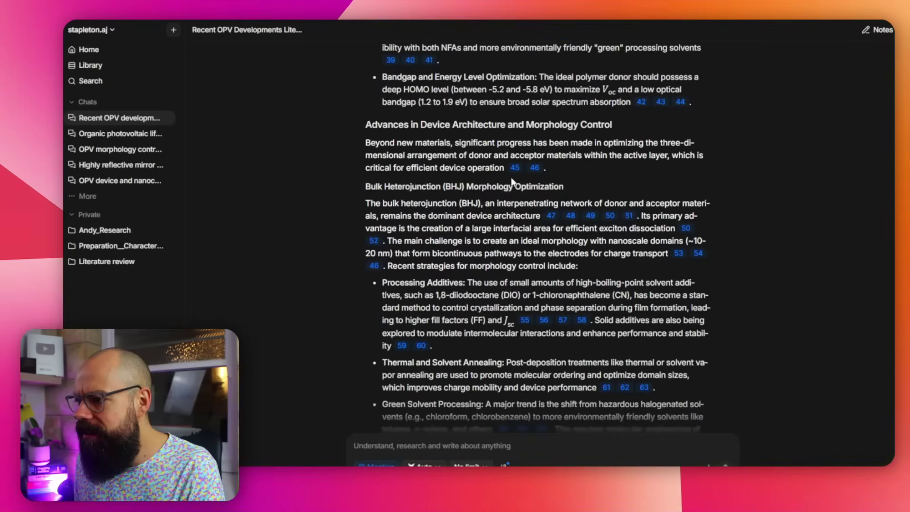
pyautogui.scroll(-1, 531, 183)
pyautogui.scroll(-4, 532, 183)
pyautogui.scroll(-3, 526, 199)
pyautogui.scroll(-3, 519, 220)
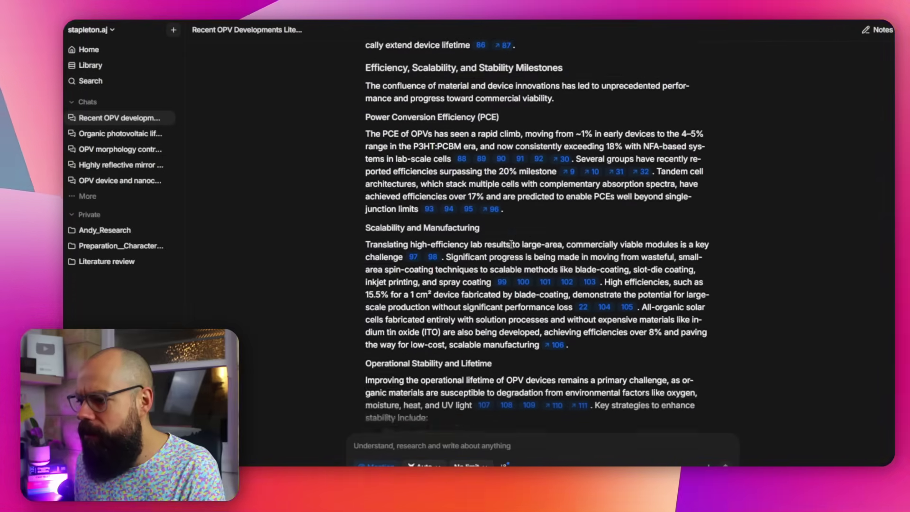
pyautogui.scroll(-2, 509, 243)
pyautogui.scroll(-1, 509, 243)
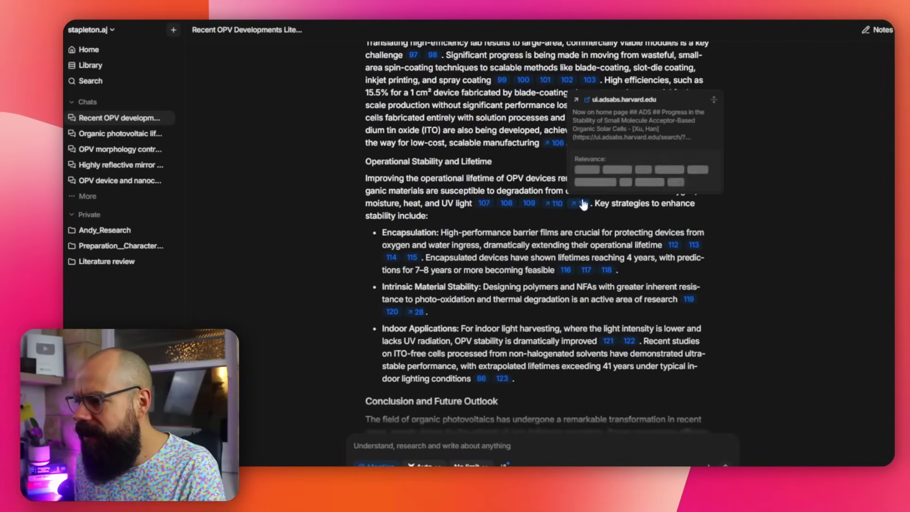
pyautogui.scroll(-3, 551, 206)
pyautogui.scroll(-2, 562, 244)
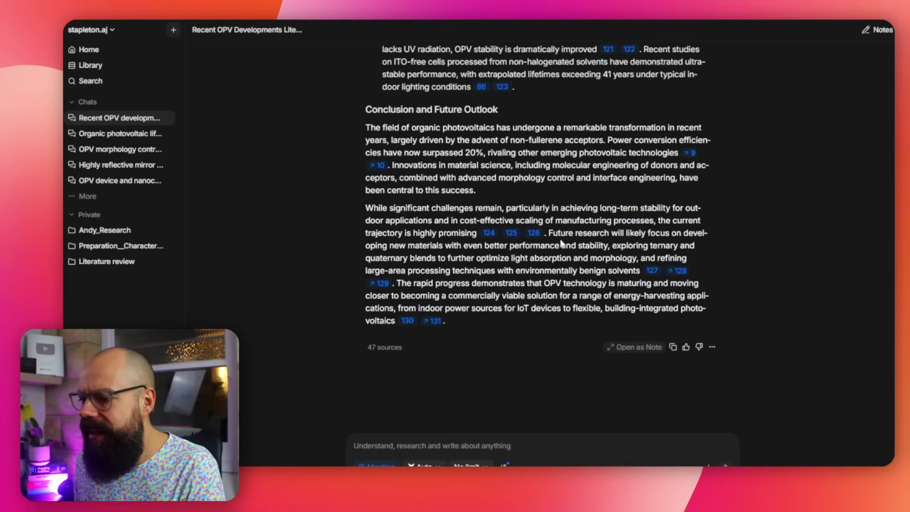
pyautogui.click(384, 347)
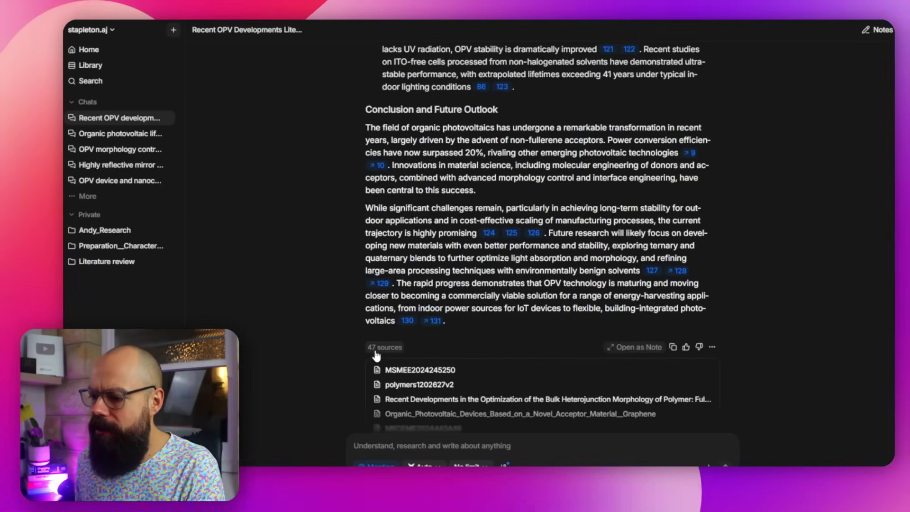
pyautogui.scroll(-4, 355, 344)
pyautogui.scroll(1, 423, 188)
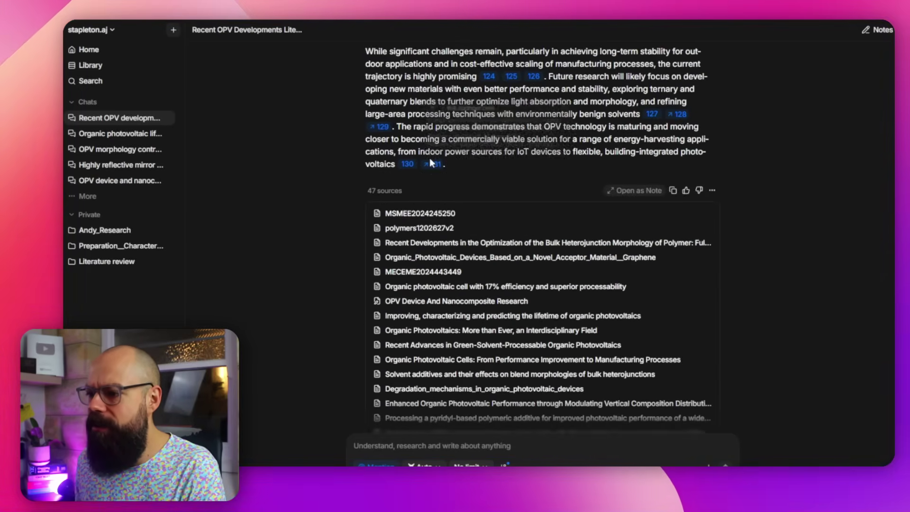
pyautogui.scroll(1, 398, 213)
pyautogui.scroll(5, 371, 263)
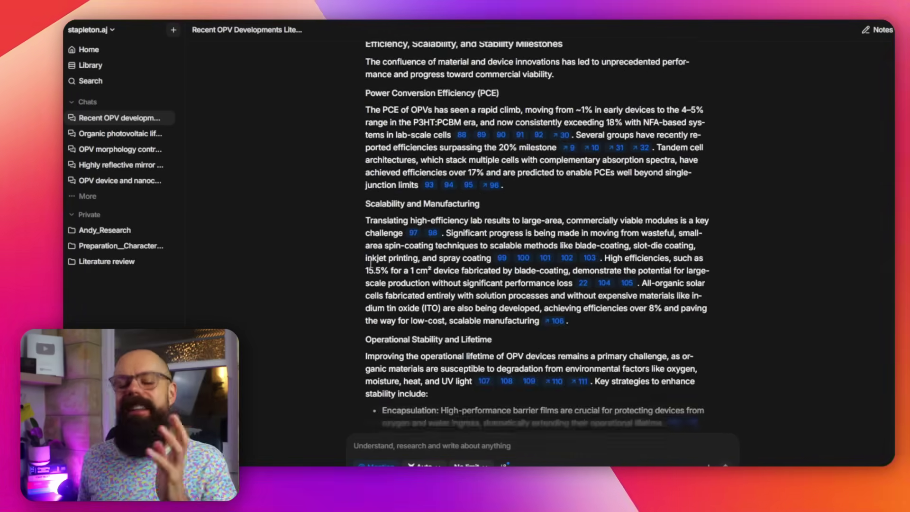
pyautogui.scroll(5, 371, 260)
pyautogui.scroll(5, 377, 274)
pyautogui.scroll(3, 385, 288)
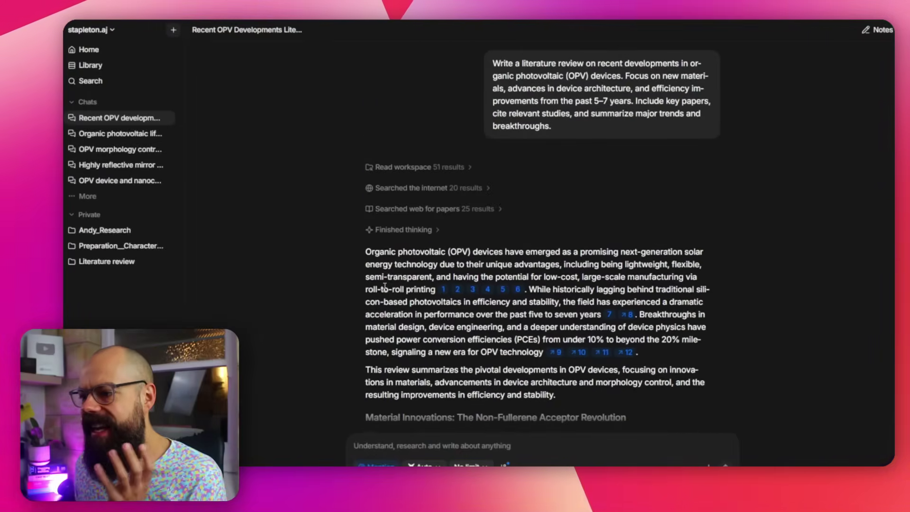
pyautogui.scroll(-5, 385, 288)
pyautogui.scroll(-5, 394, 283)
pyautogui.scroll(-5, 405, 277)
pyautogui.scroll(-5, 419, 268)
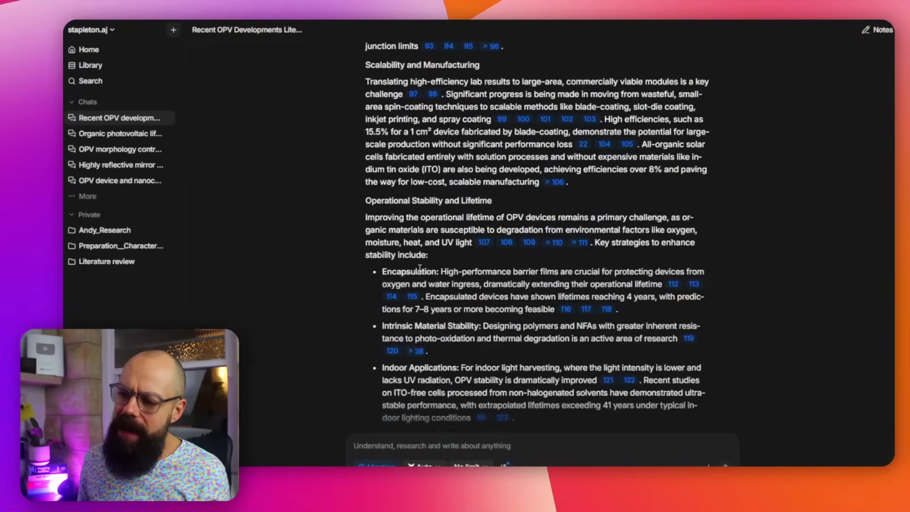
pyautogui.scroll(3, 420, 268)
pyautogui.scroll(10, 427, 249)
pyautogui.scroll(2, 433, 226)
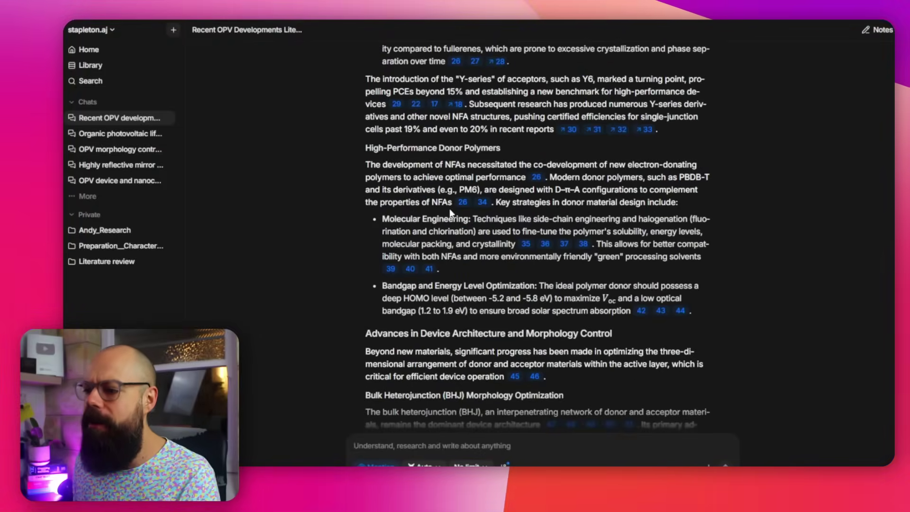
pyautogui.moveTo(421, 397)
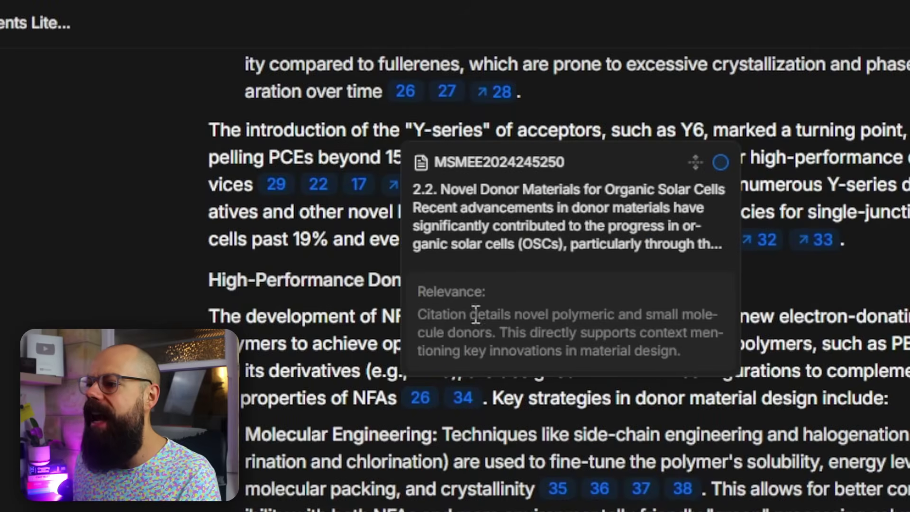
pyautogui.click(695, 164)
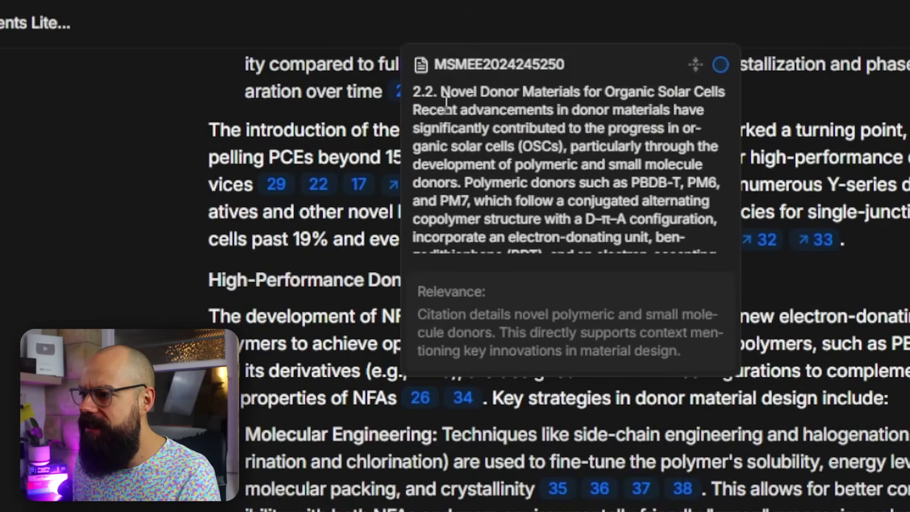
pyautogui.moveTo(513, 132); pyautogui.dragTo(603, 201)
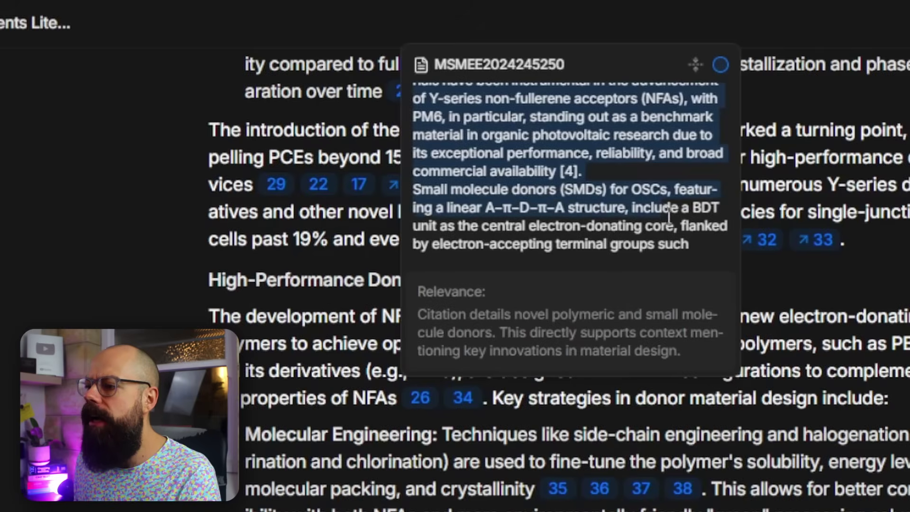
pyautogui.click(690, 238)
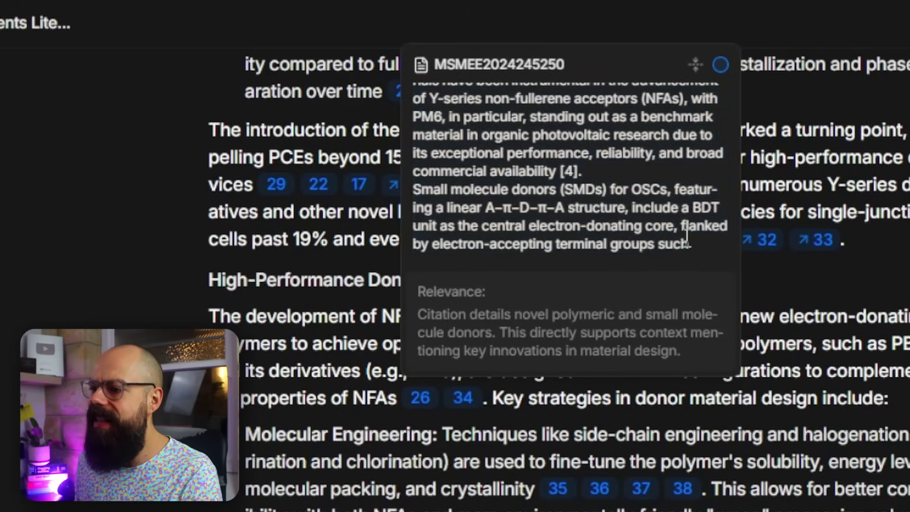
pyautogui.scroll(3, 687, 240)
pyautogui.scroll(4, 687, 239)
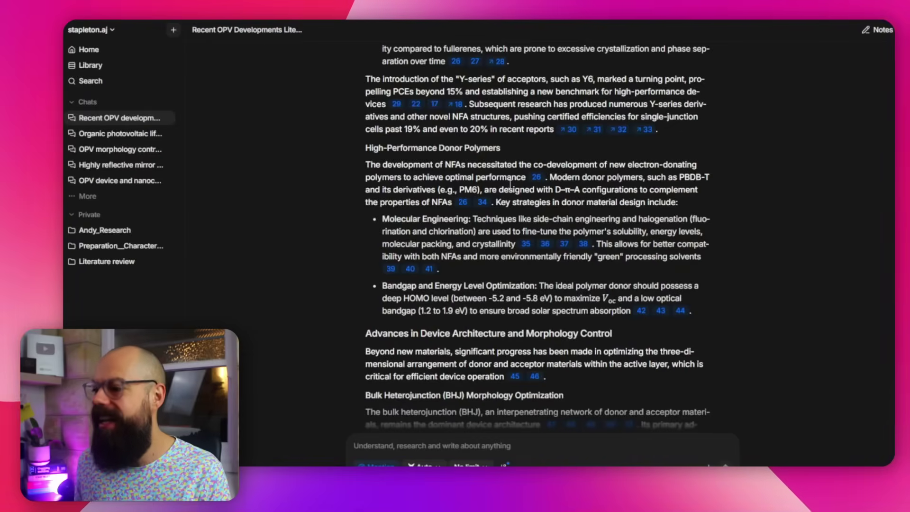
pyautogui.scroll(-2, 510, 184)
pyautogui.scroll(-5, 510, 189)
pyautogui.scroll(-5, 510, 190)
pyautogui.scroll(-5, 507, 206)
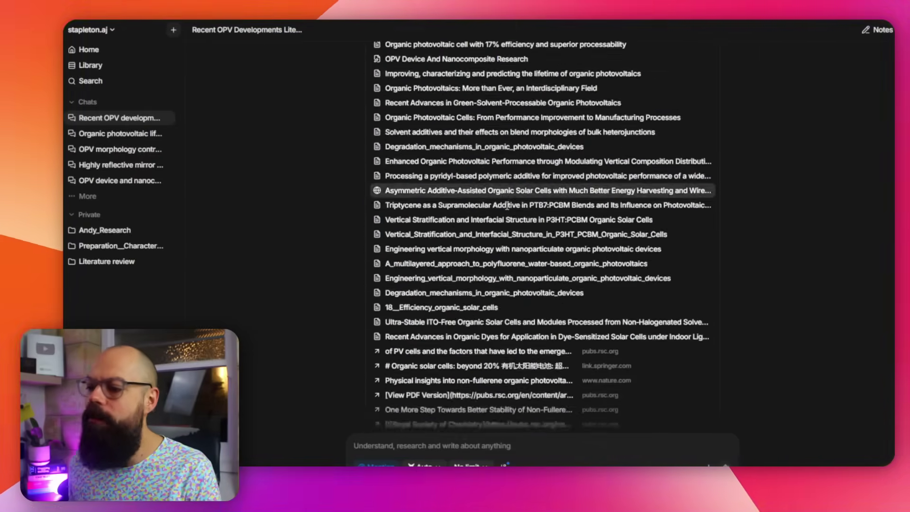
pyautogui.scroll(2, 507, 207)
pyautogui.scroll(5, 515, 207)
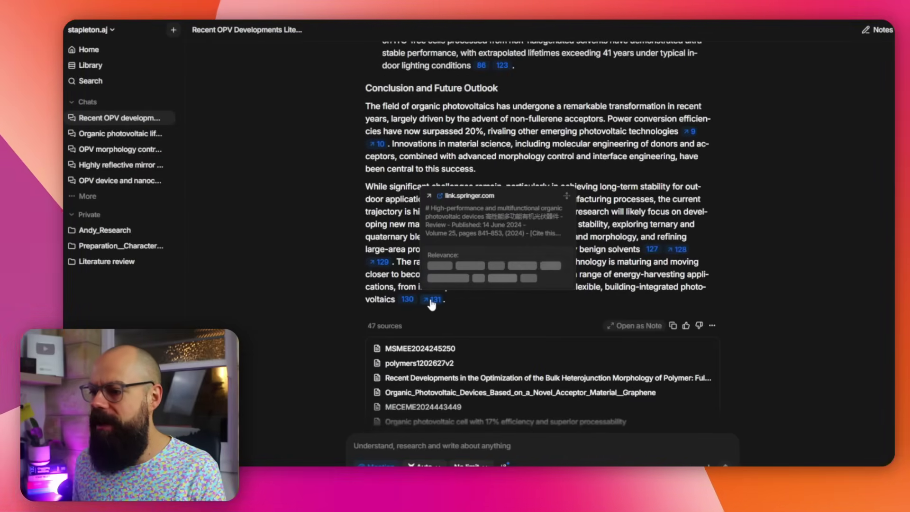
pyautogui.scroll(-1, 431, 305)
pyautogui.scroll(-5, 432, 306)
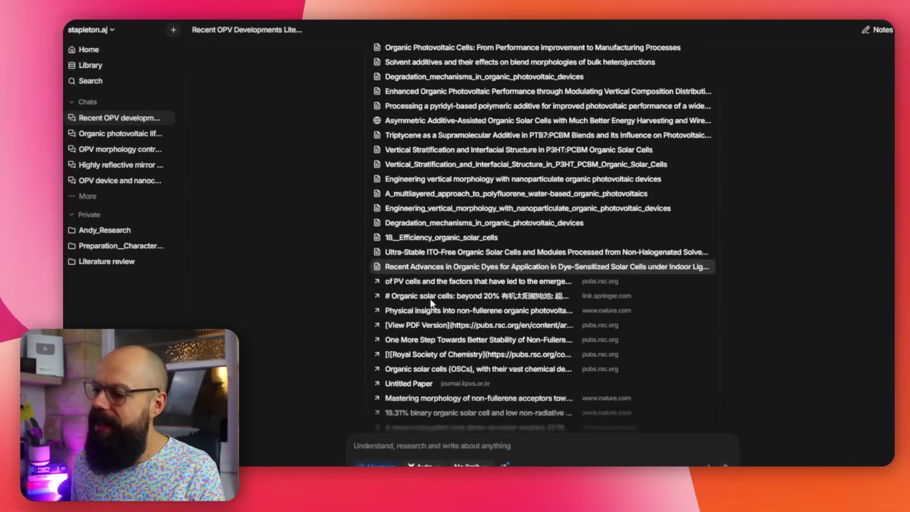
pyautogui.scroll(2, 413, 256)
pyautogui.scroll(2, 398, 213)
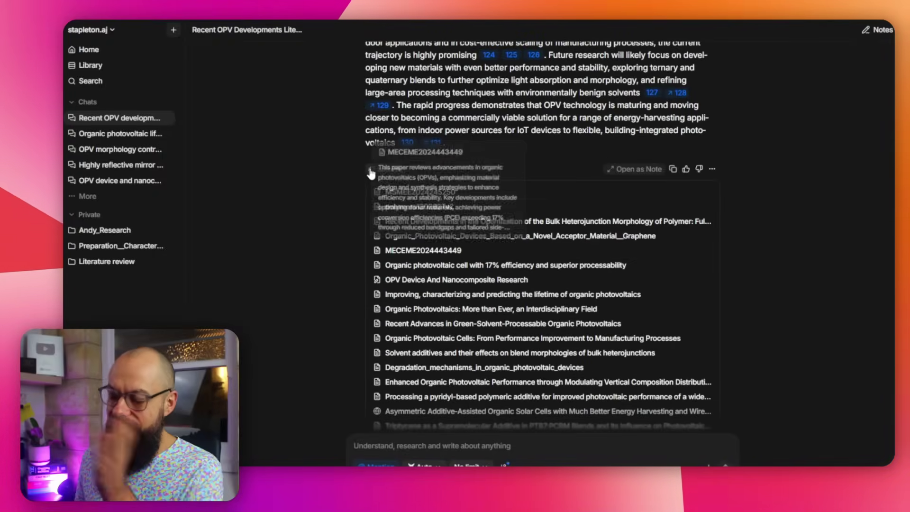
# Collapse the expanded source list under Anara's OPV review
pyautogui.click(384, 170)
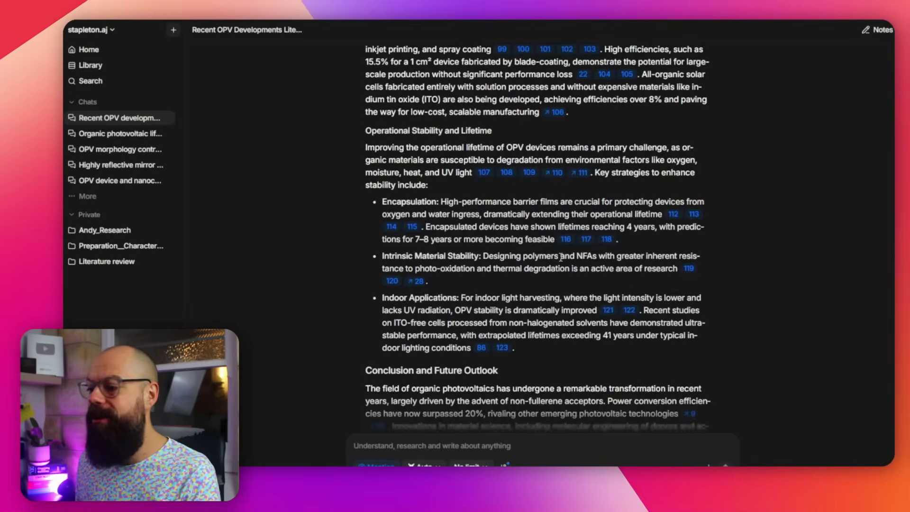
pyautogui.scroll(5, 533, 227)
pyautogui.scroll(5, 564, 263)
pyautogui.scroll(5, 564, 263)
pyautogui.scroll(5, 564, 261)
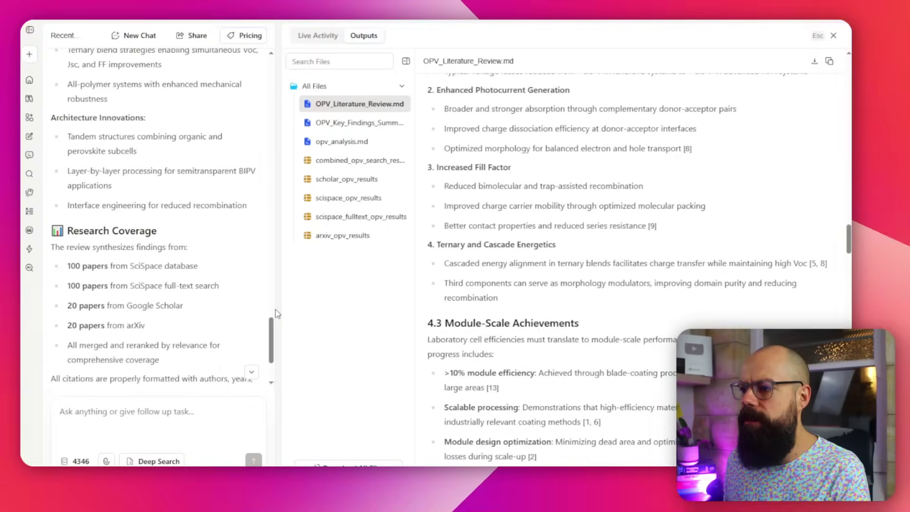
pyautogui.scroll(5, 377, 261)
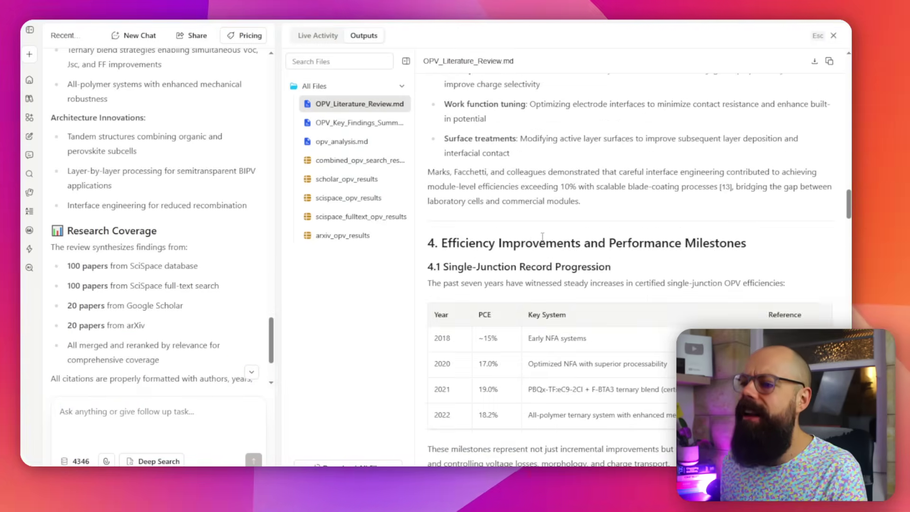
pyautogui.scroll(5, 542, 237)
pyautogui.scroll(5, 579, 238)
pyautogui.scroll(3, 579, 237)
pyautogui.scroll(5, 579, 225)
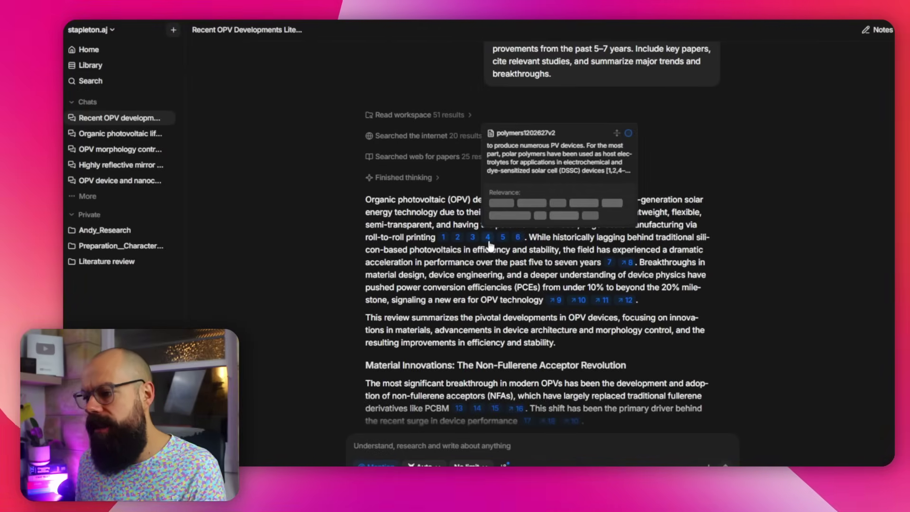
pyautogui.scroll(-1, 489, 246)
pyautogui.scroll(-4, 489, 246)
pyautogui.scroll(-5, 457, 281)
pyautogui.scroll(-1, 458, 279)
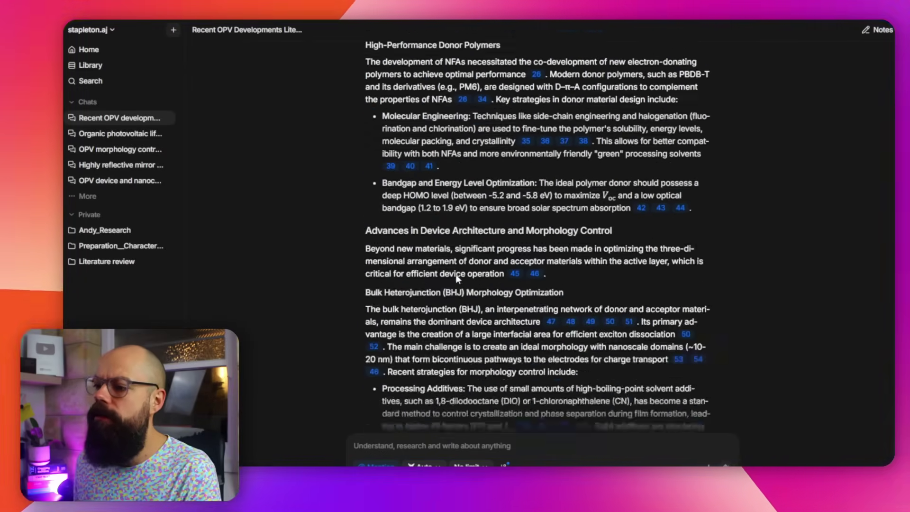
pyautogui.scroll(5, 457, 279)
pyautogui.scroll(5, 457, 279)
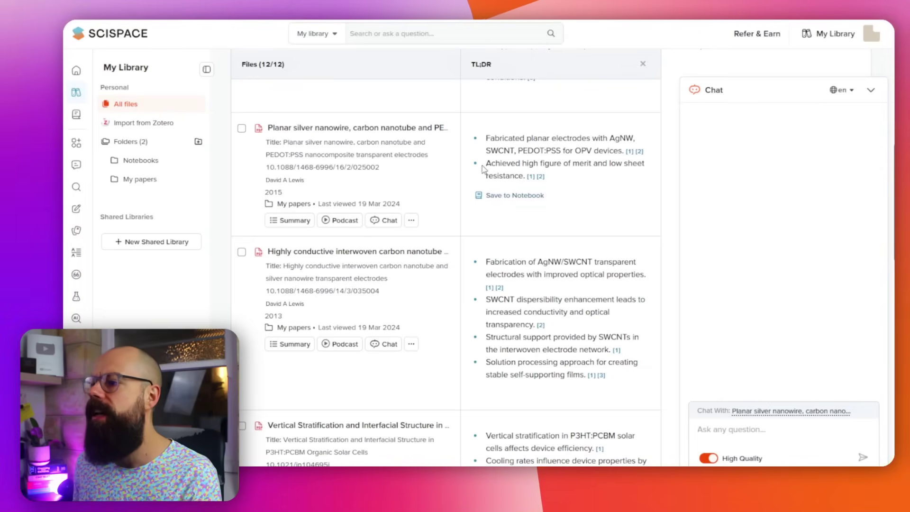
pyautogui.scroll(7, 509, 224)
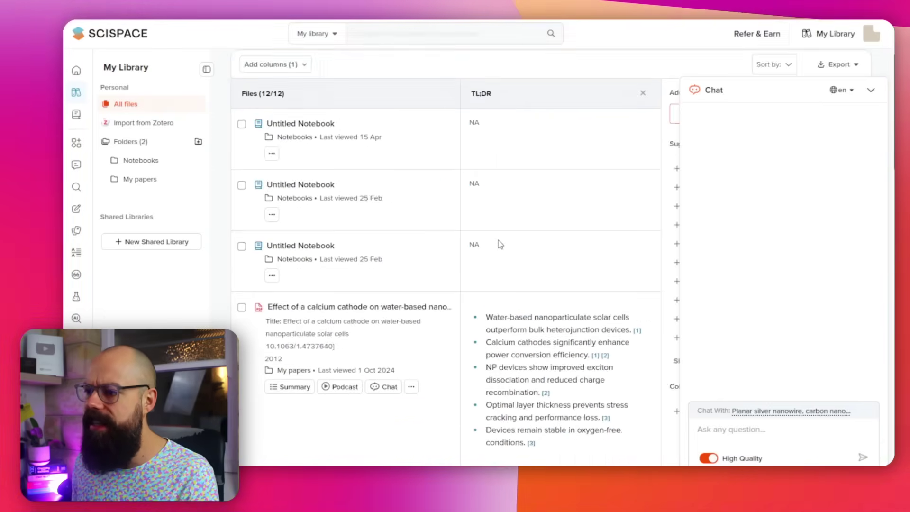
pyautogui.scroll(-4, 498, 244)
# Close the chat and summary, then open and close the silver nanowire electrodes paper's chat
pyautogui.click(871, 90)
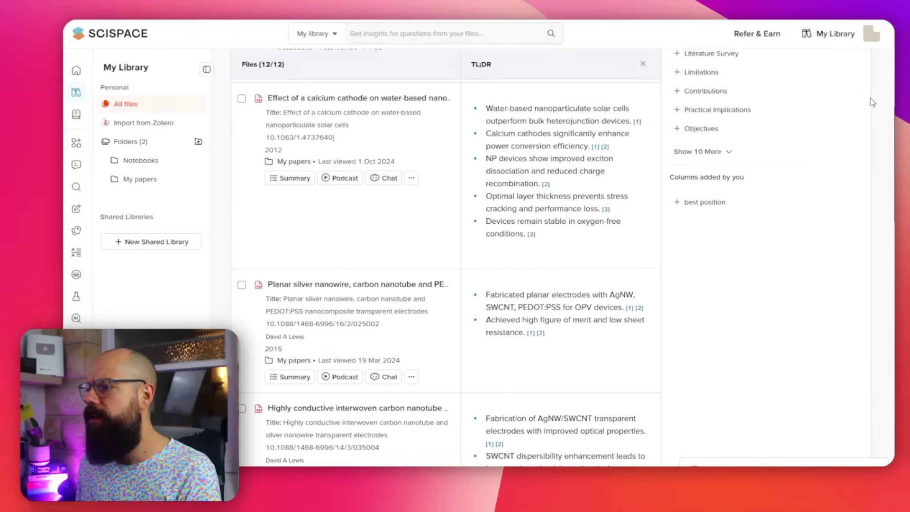
pyautogui.scroll(-5, 435, 162)
pyautogui.scroll(10, 498, 213)
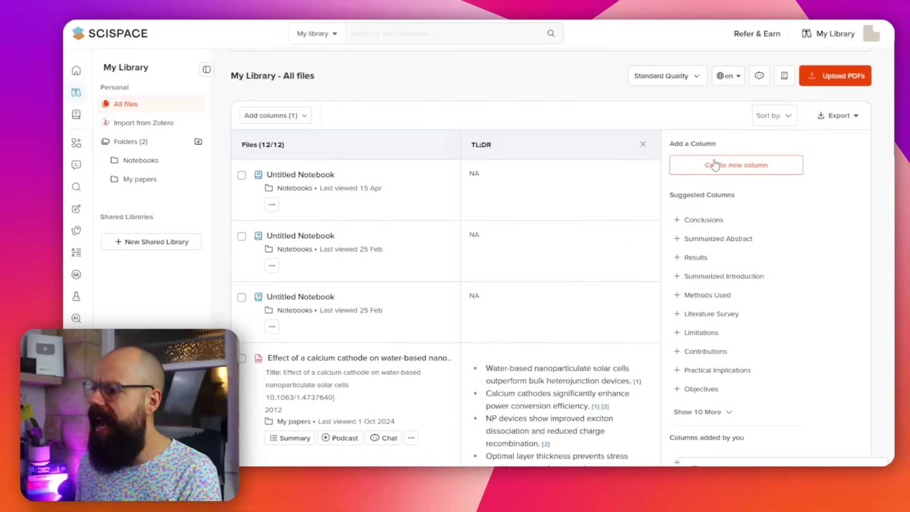
pyautogui.scroll(-2, 720, 208)
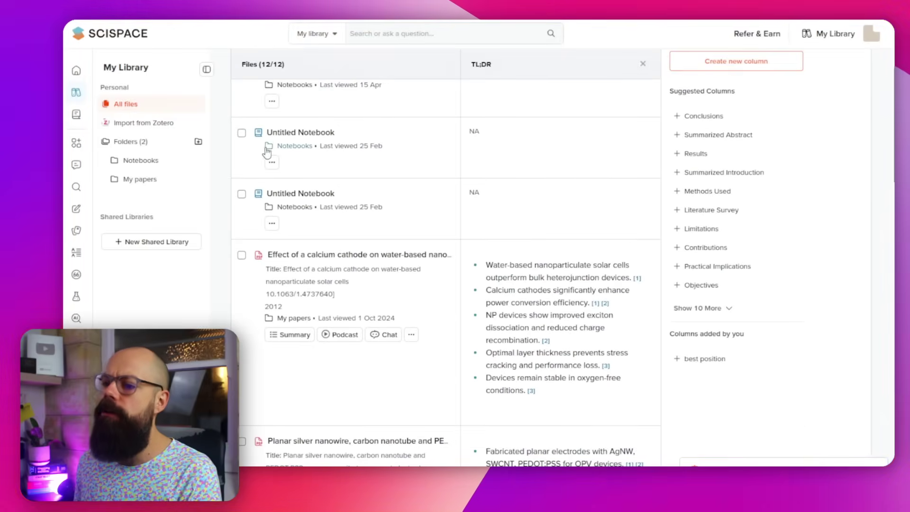
pyautogui.scroll(-1, 358, 159)
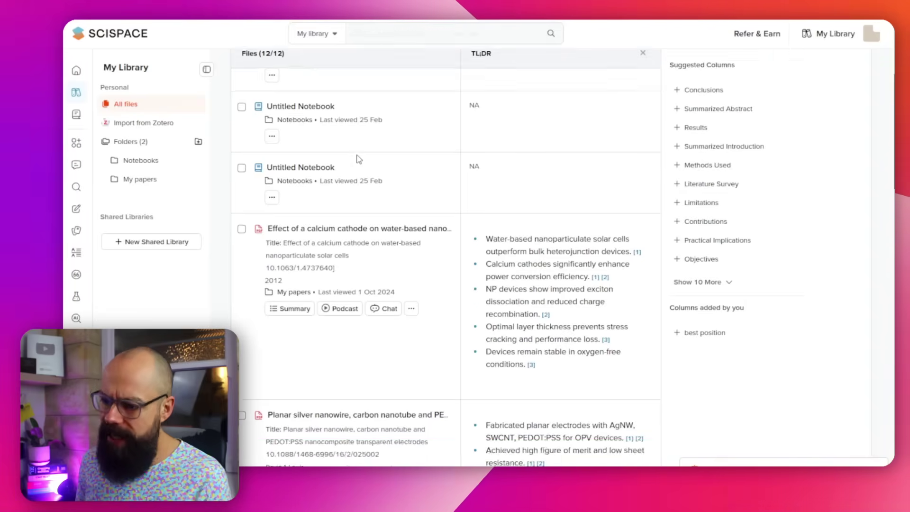
pyautogui.scroll(-4, 363, 165)
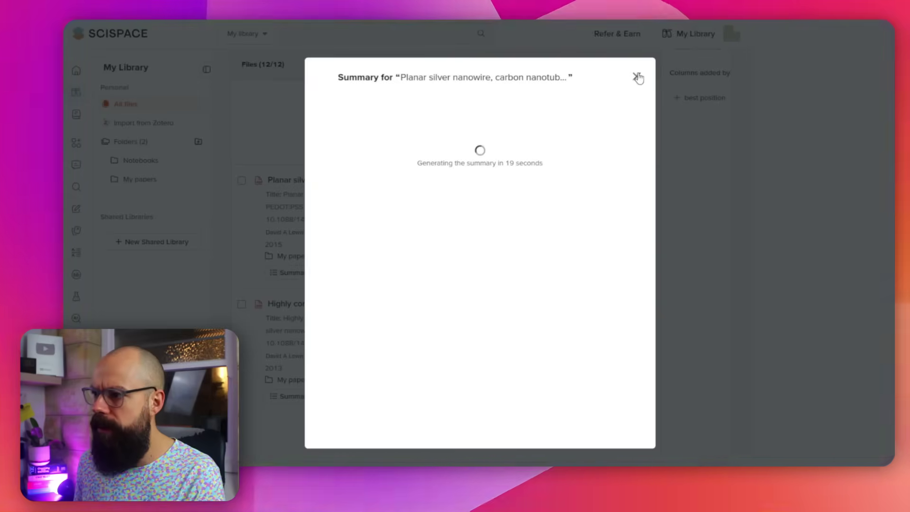
pyautogui.click(636, 75)
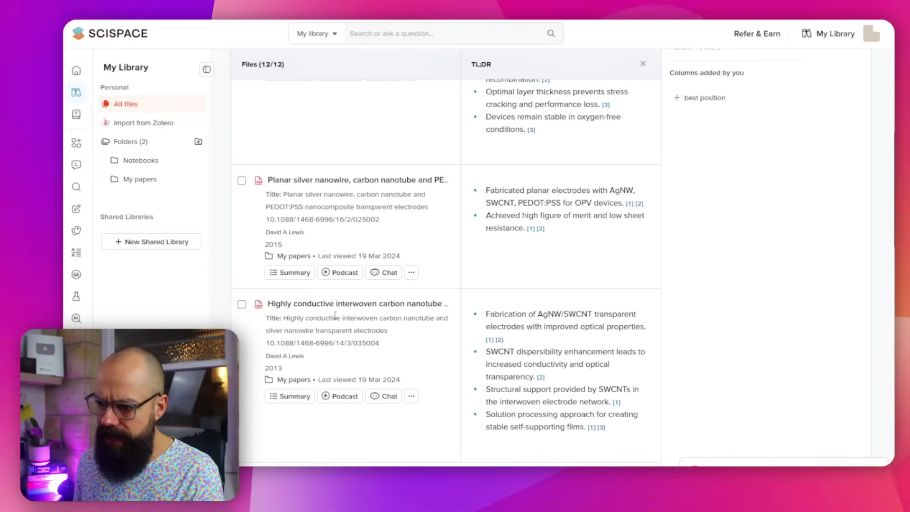
pyautogui.click(383, 274)
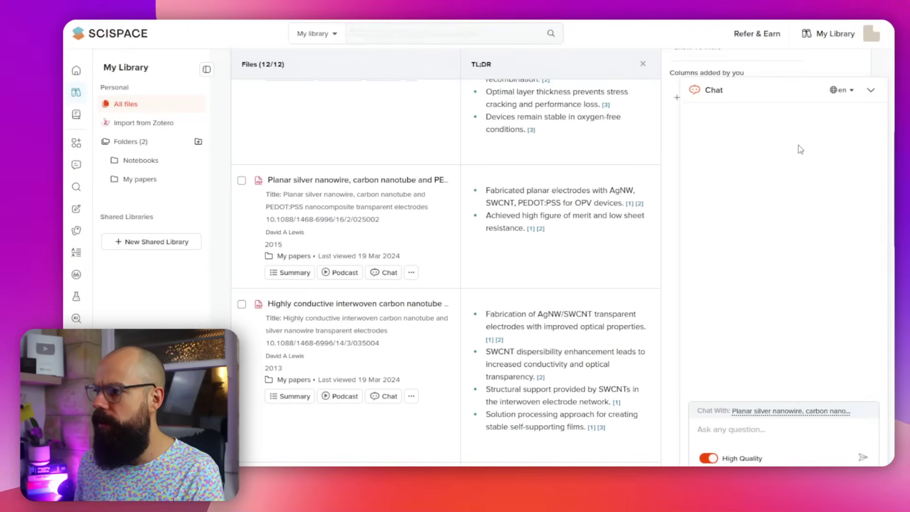
pyautogui.click(870, 94)
pyautogui.scroll(10, 426, 252)
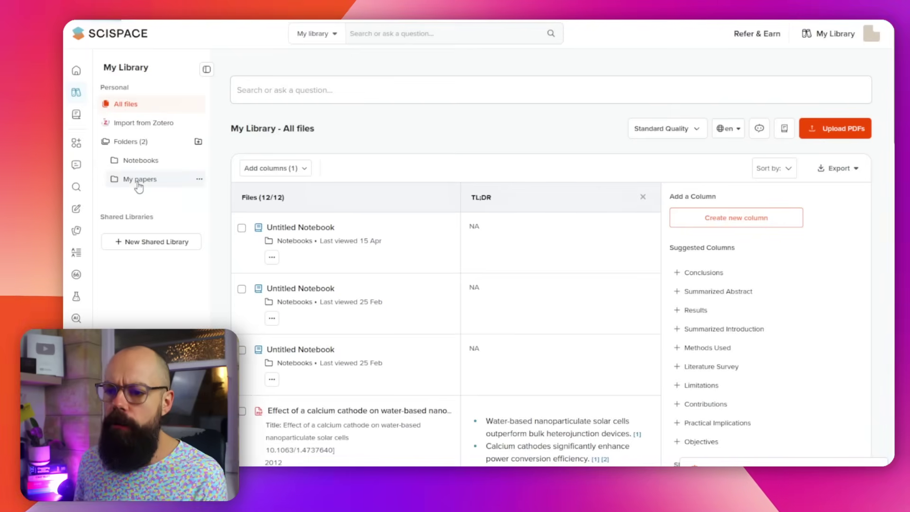
# Open My papers, start an 'Ask a question on this folder' chat, and focus its input
pyautogui.click(138, 178)
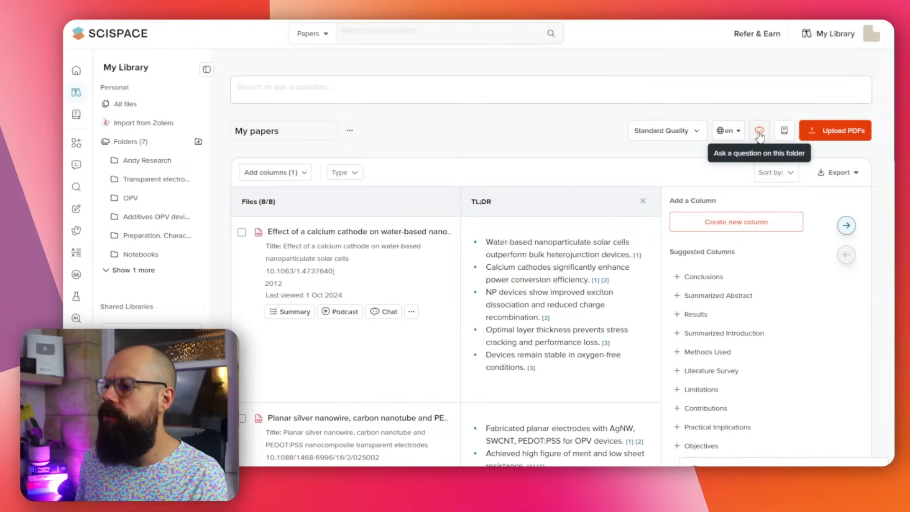
pyautogui.click(759, 131)
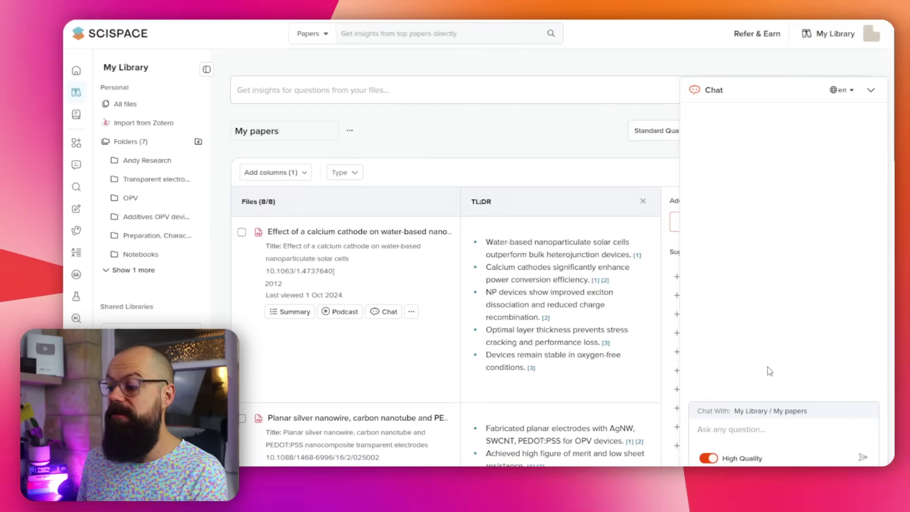
pyautogui.click(711, 431)
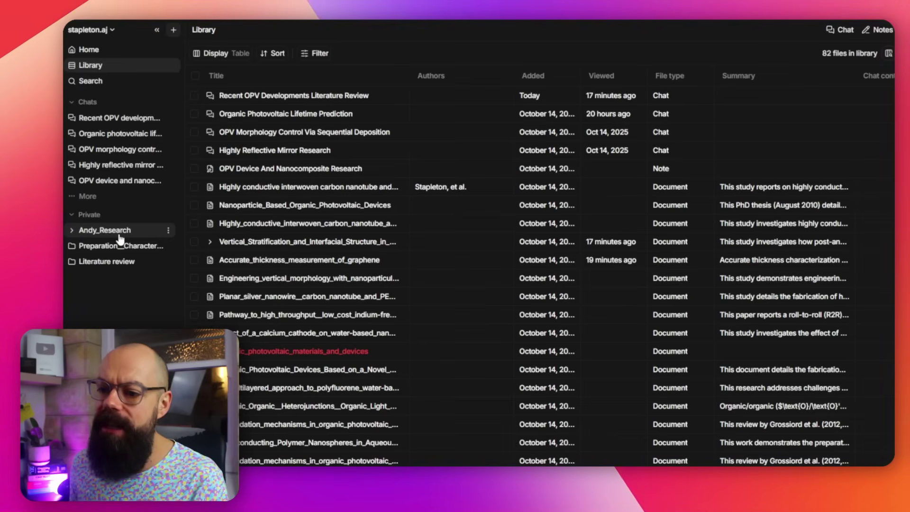
# Open the Preparation and characterisation folder and its folder Chat panel
pyautogui.click(126, 246)
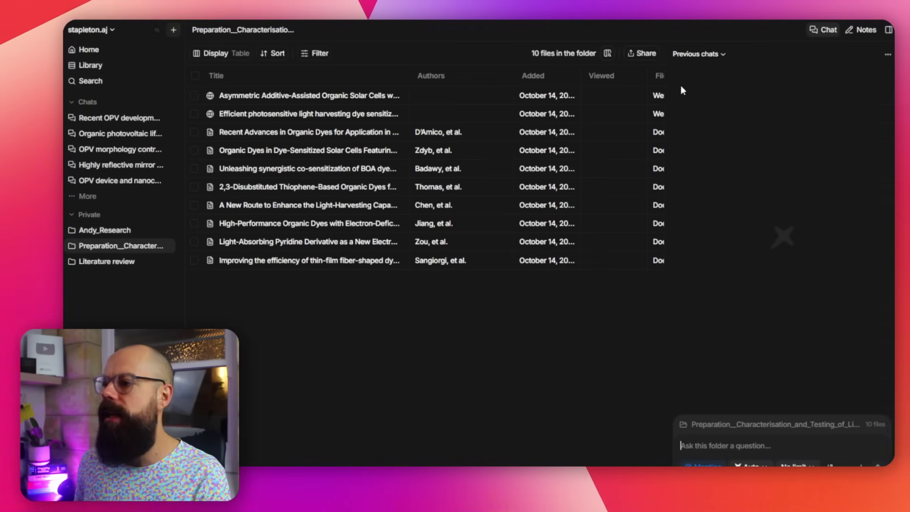
pyautogui.click(825, 33)
pyautogui.click(825, 30)
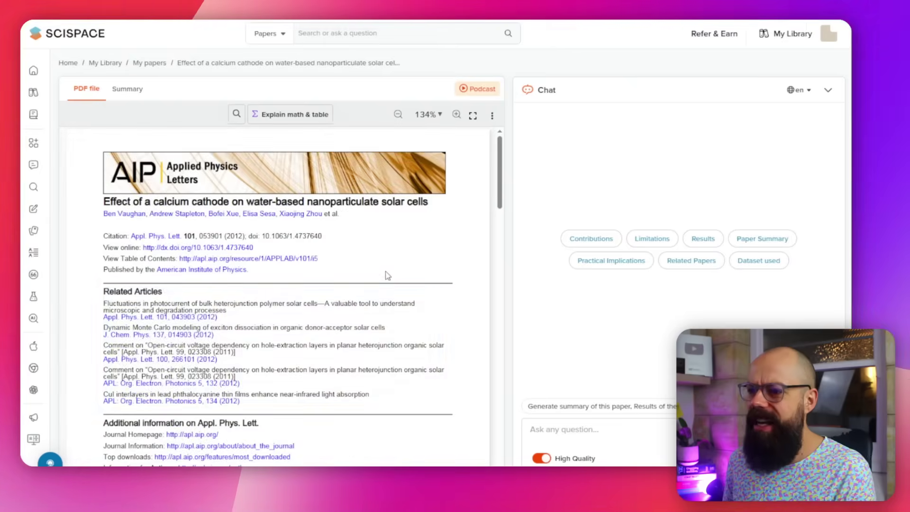
pyautogui.scroll(-2, 320, 292)
pyautogui.scroll(-2, 228, 278)
pyautogui.scroll(-2, 196, 238)
pyautogui.moveTo(211, 333); pyautogui.dragTo(304, 398)
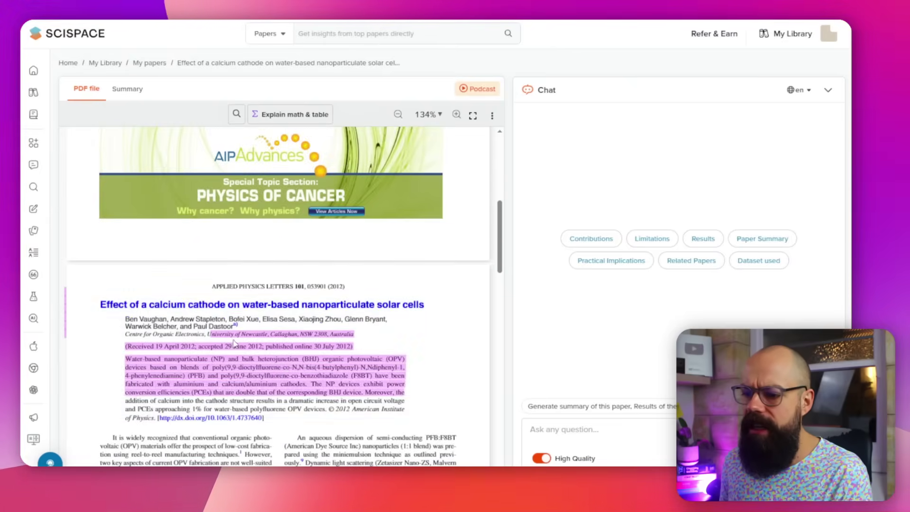
pyautogui.scroll(-2, 335, 366)
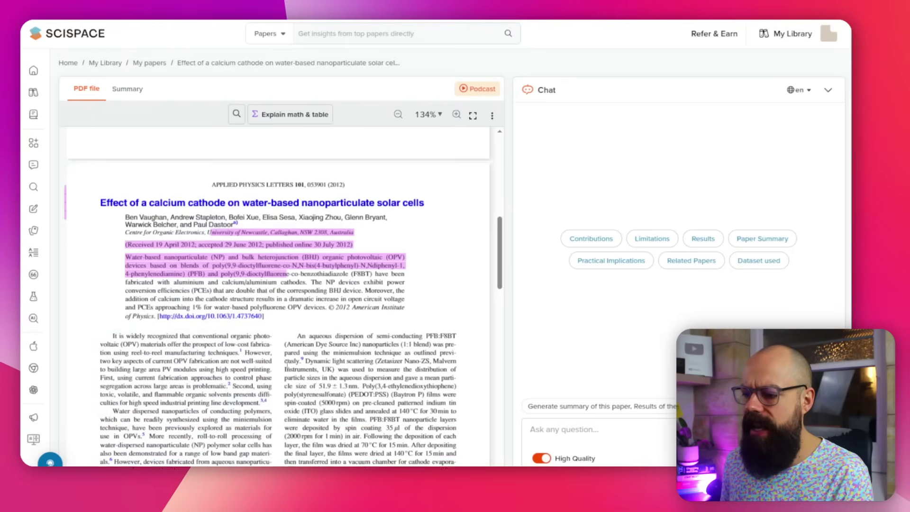
pyautogui.moveTo(181, 350); pyautogui.dragTo(239, 367)
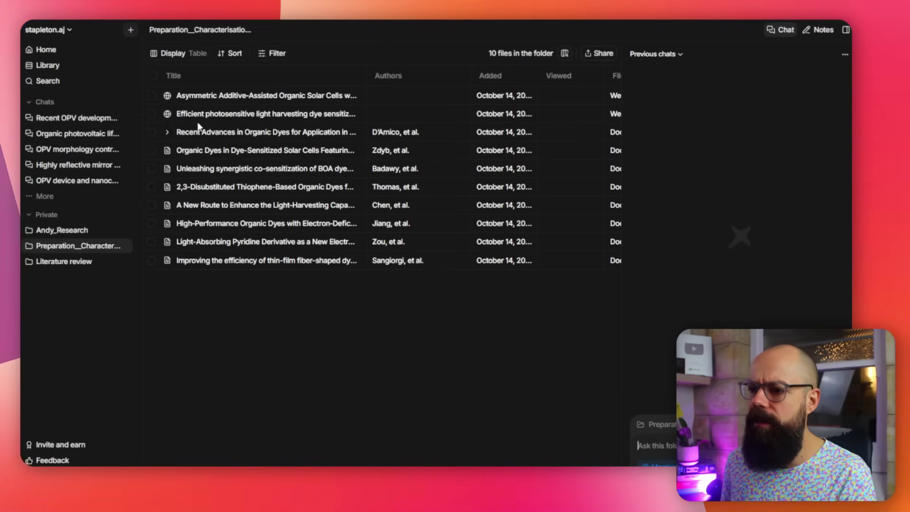
# Open the Organic Dyes paper and send its selected opening abstract sentences to the chat
pyautogui.click(207, 133)
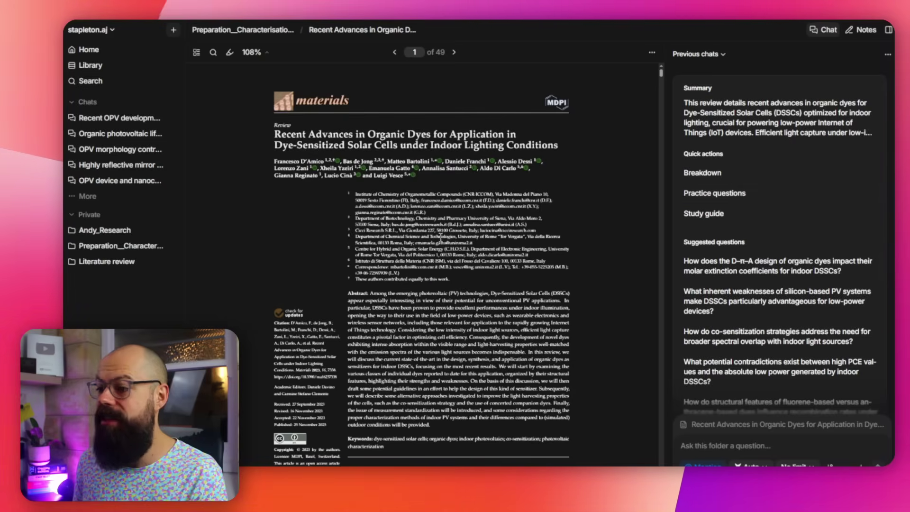
pyautogui.scroll(-2, 748, 258)
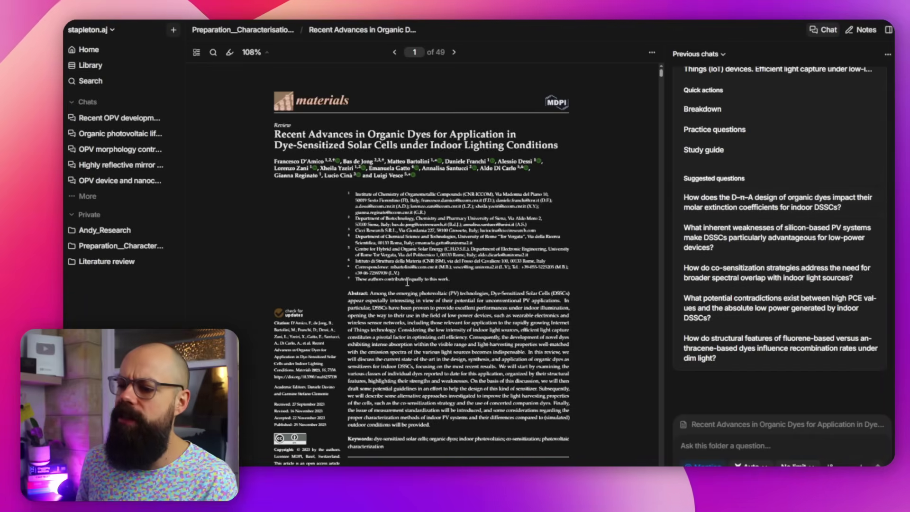
pyautogui.moveTo(370, 293); pyautogui.dragTo(398, 330)
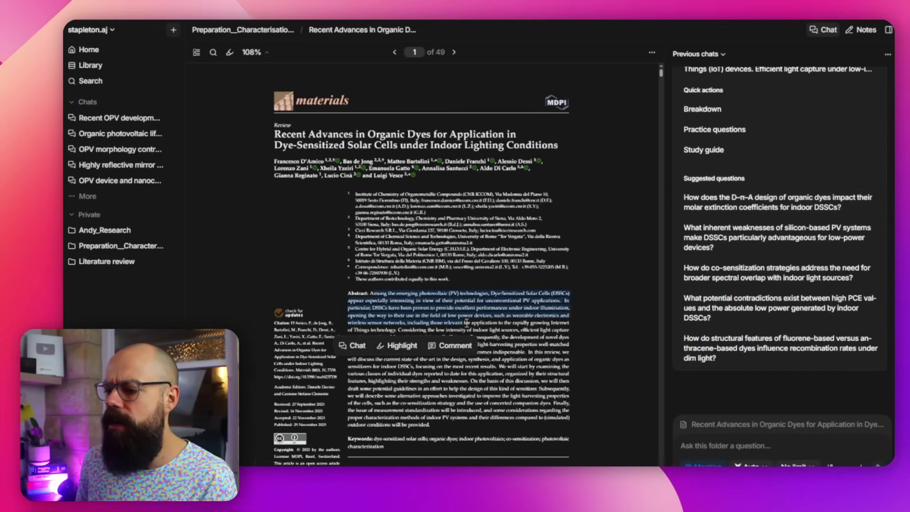
pyautogui.click(368, 344)
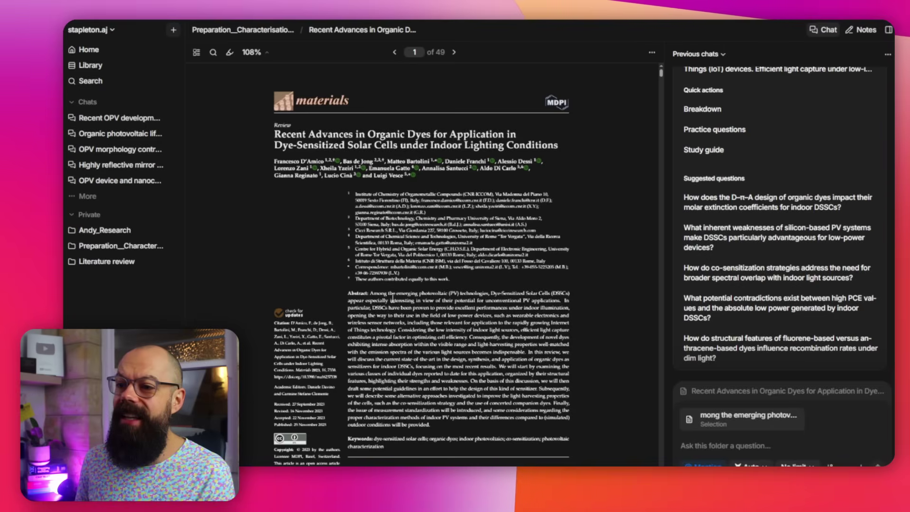
pyautogui.scroll(2, 768, 169)
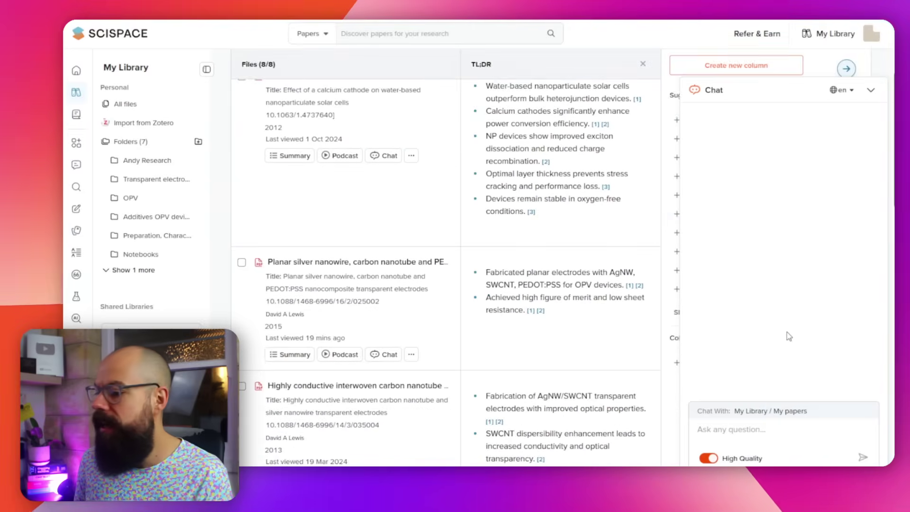
pyautogui.scroll(-5, 586, 302)
pyautogui.scroll(2, 586, 302)
pyautogui.scroll(3, 586, 285)
pyautogui.scroll(2, 588, 275)
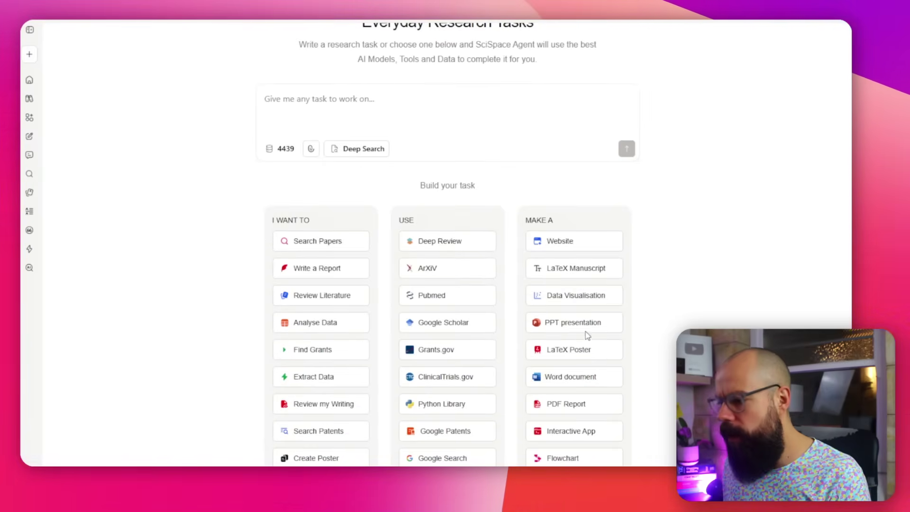
pyautogui.scroll(-3, 571, 283)
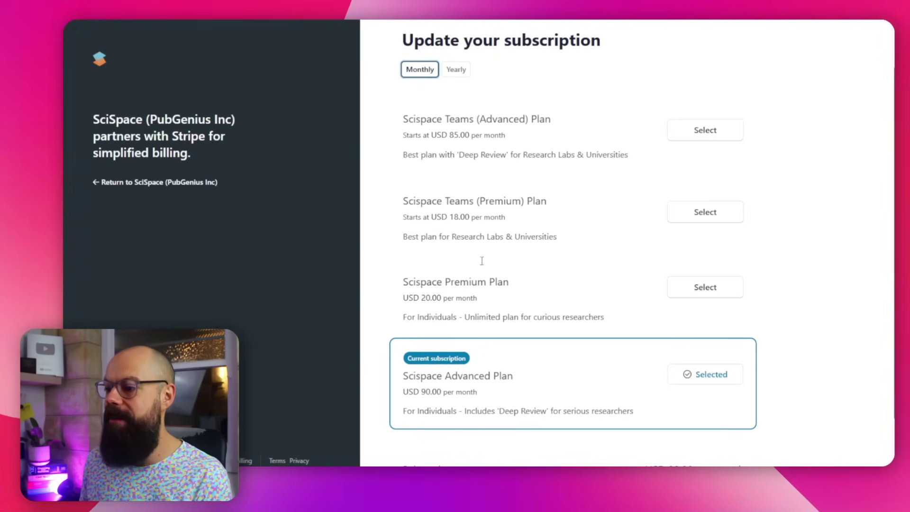
pyautogui.doubleClick(496, 154)
pyautogui.click(528, 154)
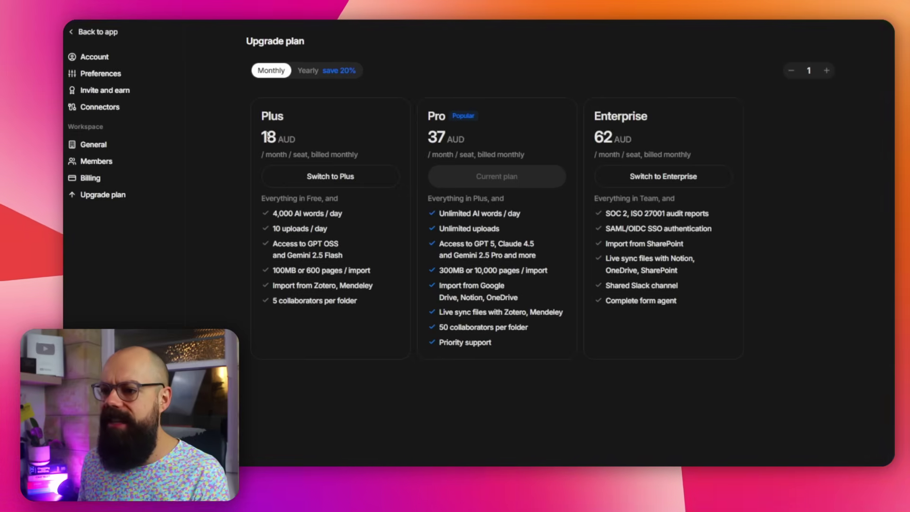
# Highlight the Plus plan's monthly price on Anara's upgrade page
pyautogui.moveTo(277, 138); pyautogui.dragTo(289, 140)
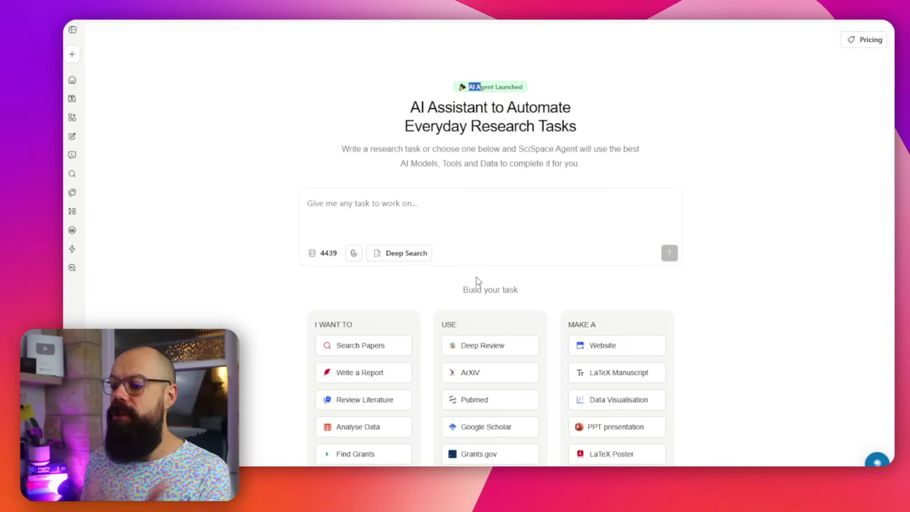
pyautogui.scroll(-3, 478, 287)
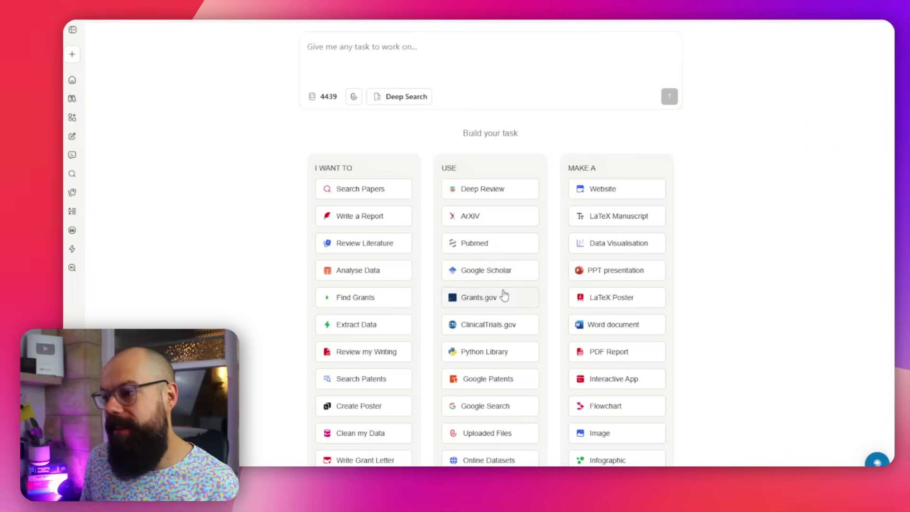
pyautogui.scroll(3, 503, 295)
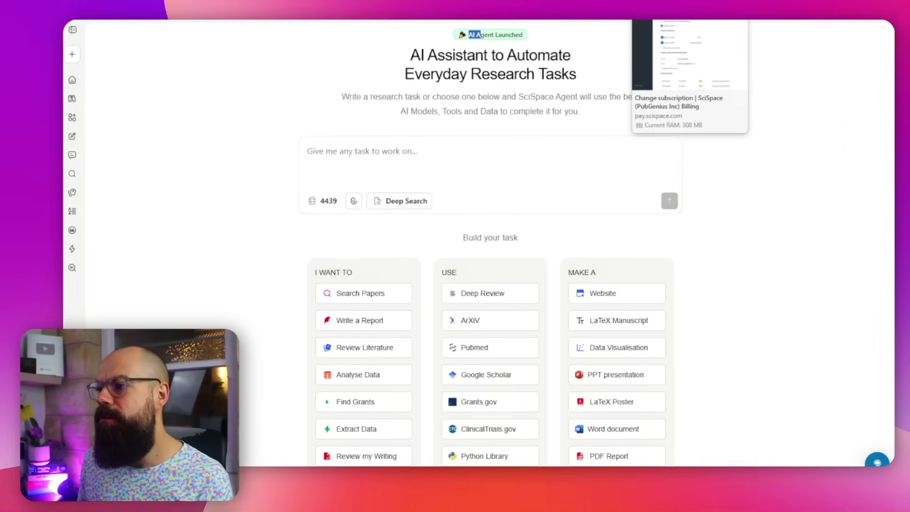
# Switch to the 'Update your subscription' billing tab
pyautogui.click(679, 22)
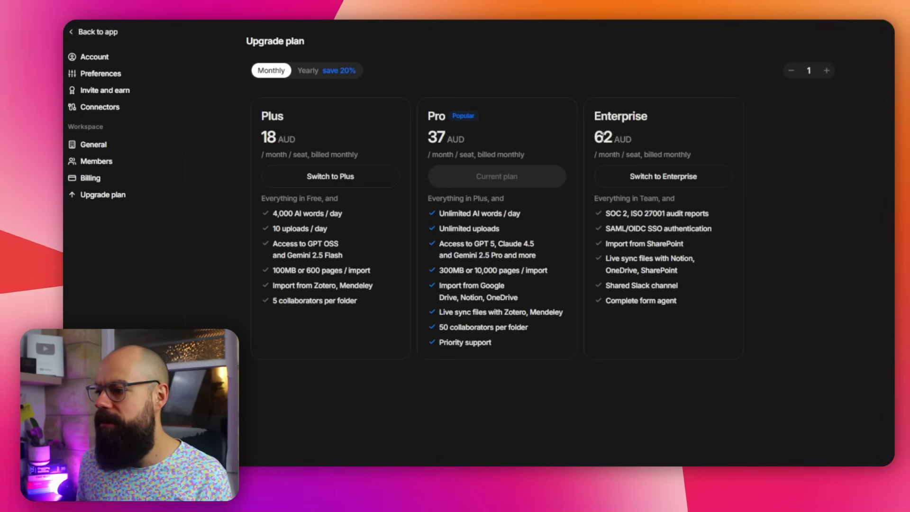
# Highlight Anara's Enterprise plan feature list, then clear the Enterprise and Pro highlights
pyautogui.moveTo(604, 212); pyautogui.dragTo(656, 307)
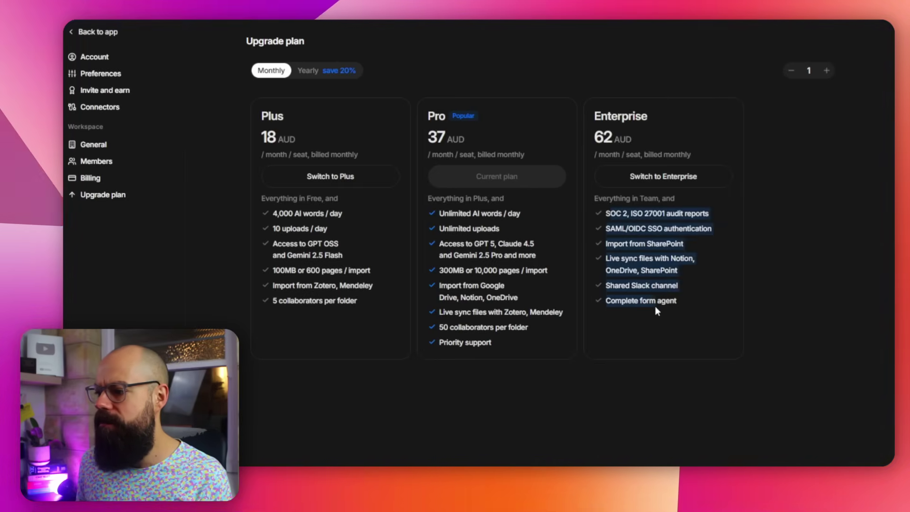
pyautogui.click(613, 214)
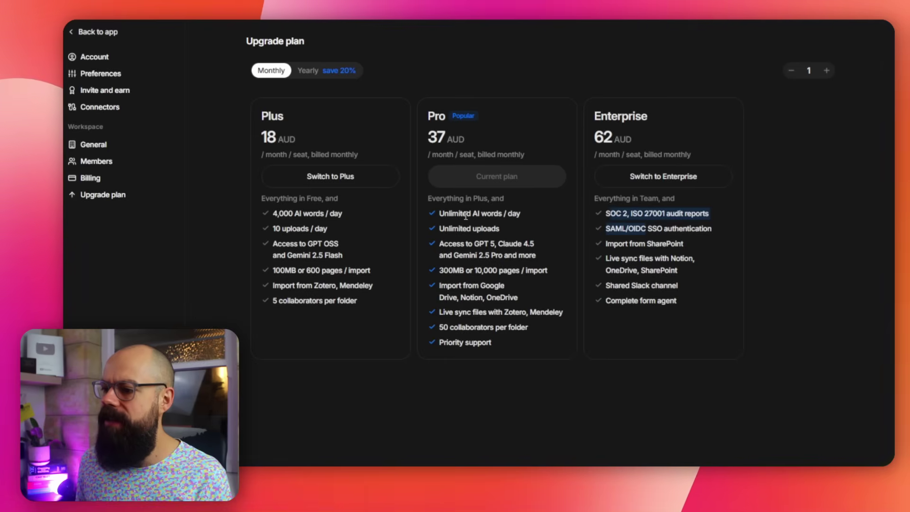
pyautogui.click(466, 290)
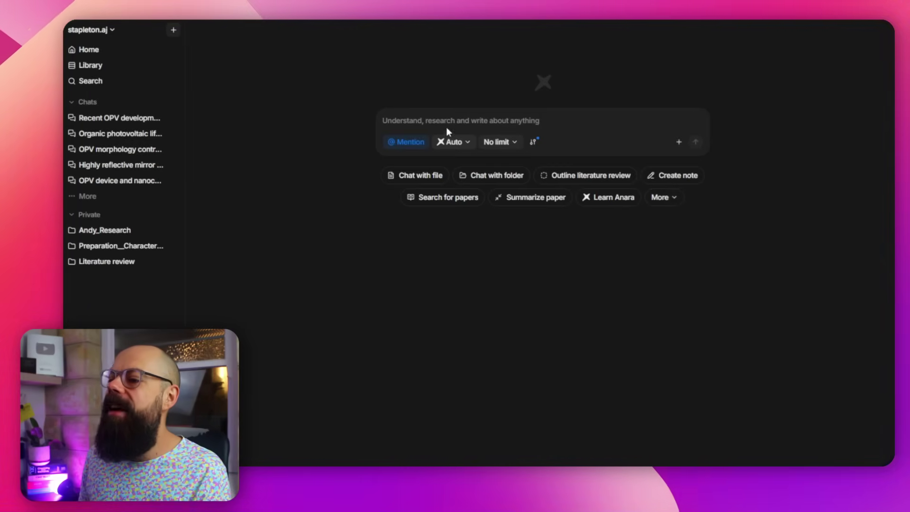
# Show Anara's answer sources dropdown: Workspace and Internet on, Model knowledge off
pyautogui.click(533, 142)
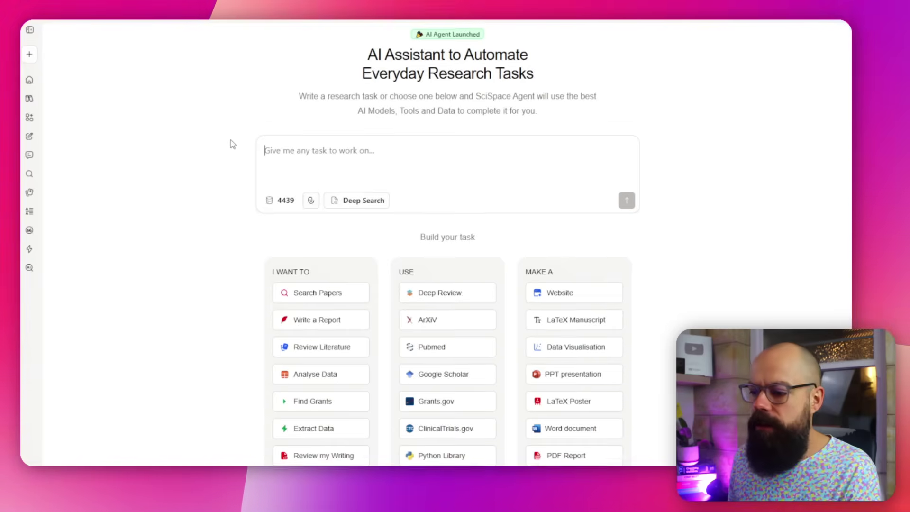
pyautogui.scroll(-5, 227, 146)
pyautogui.scroll(3, 213, 213)
pyautogui.scroll(3, 209, 211)
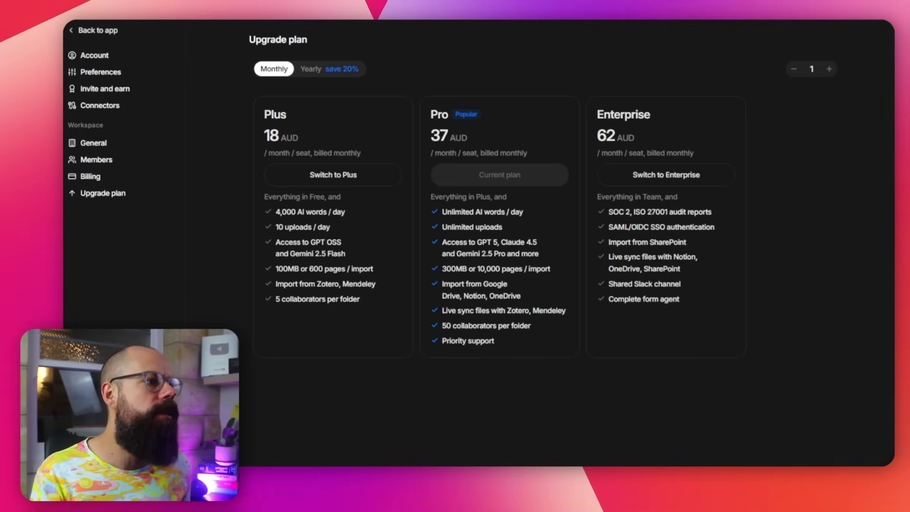
pyautogui.scroll(-3, 529, 350)
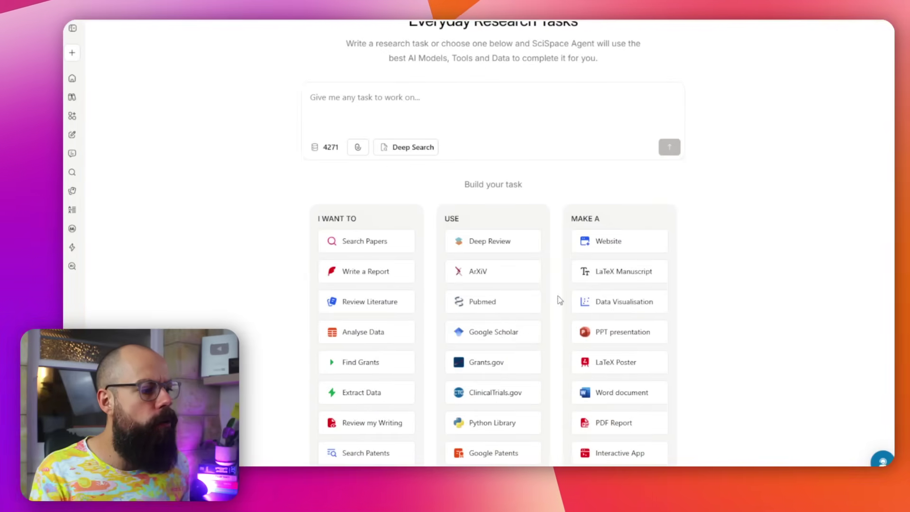
pyautogui.scroll(-1, 558, 300)
pyautogui.scroll(1, 514, 294)
pyautogui.scroll(2, 616, 309)
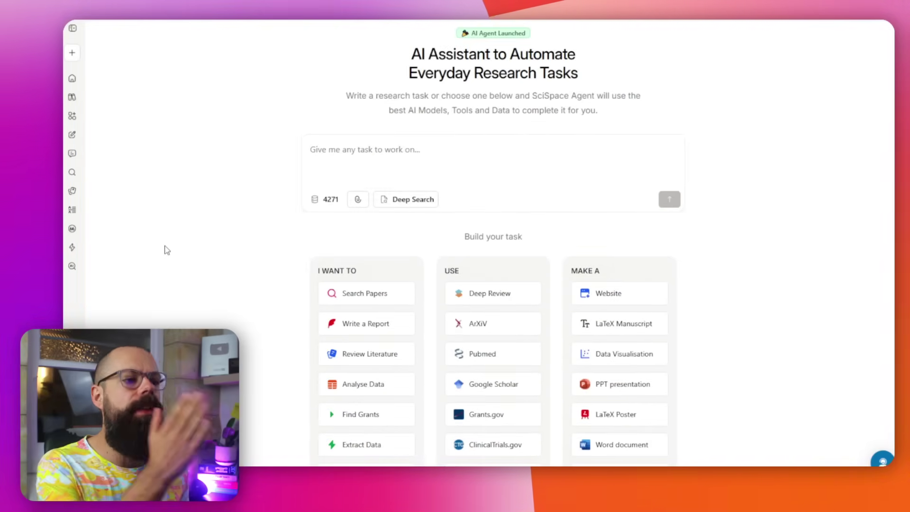